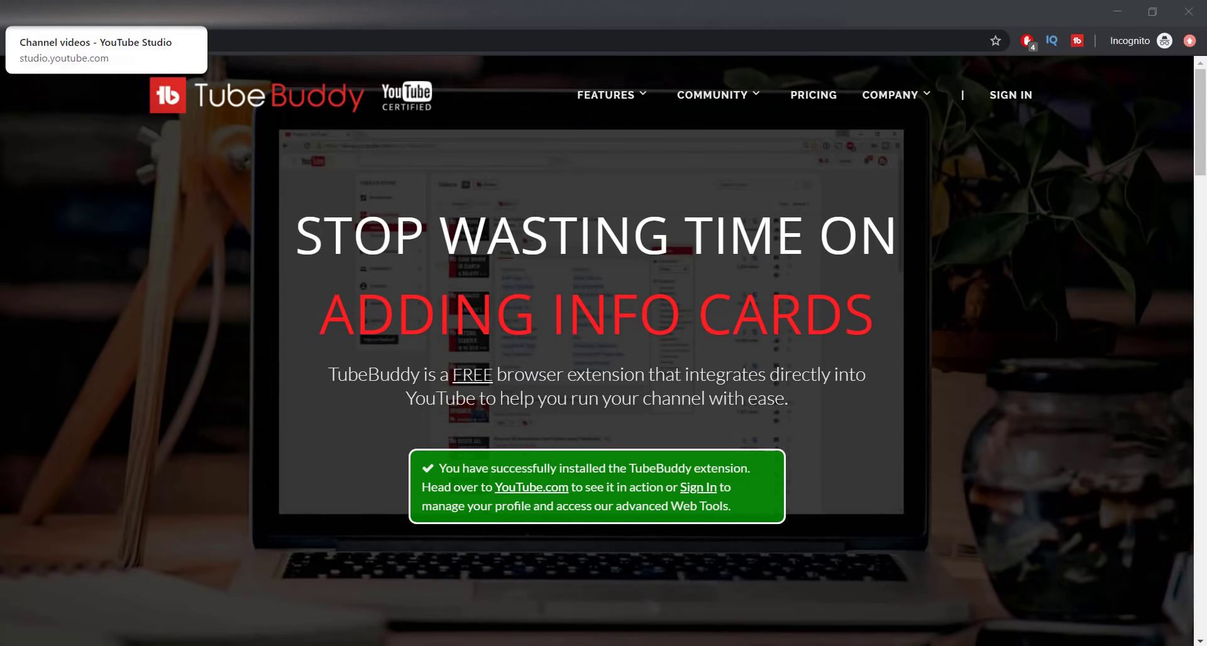
Open the details of the Kissral Bluetooth earbuds review video from the channel's uploads in YouTube Studio.
click(75, 13)
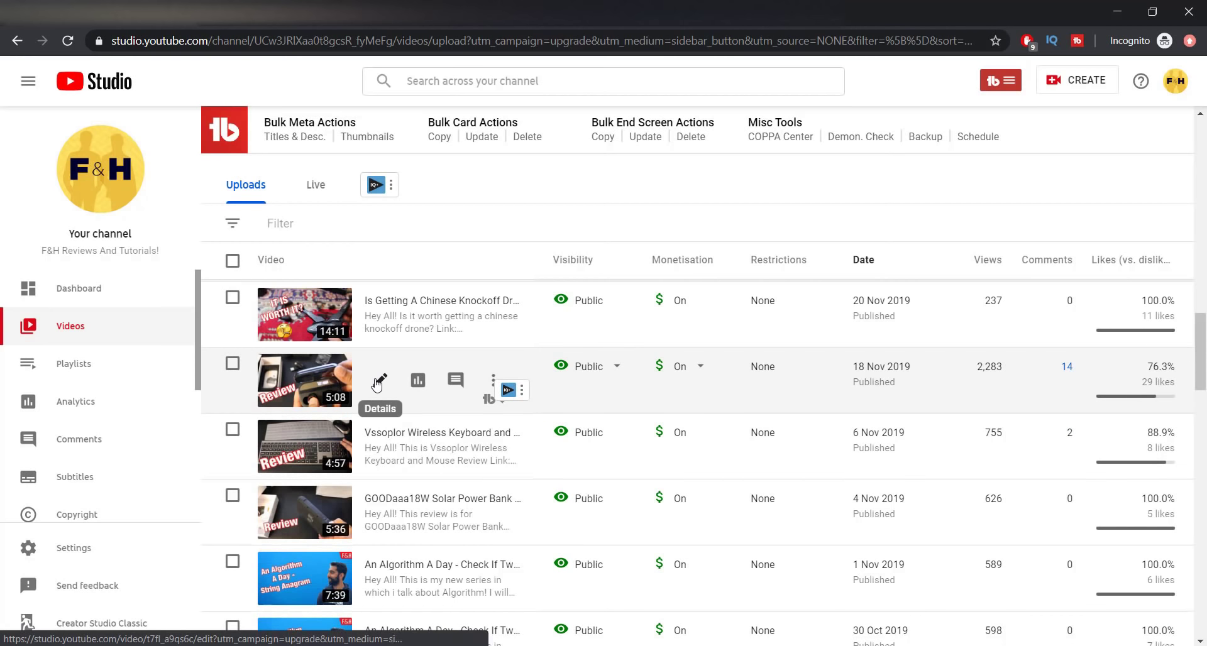
click(379, 382)
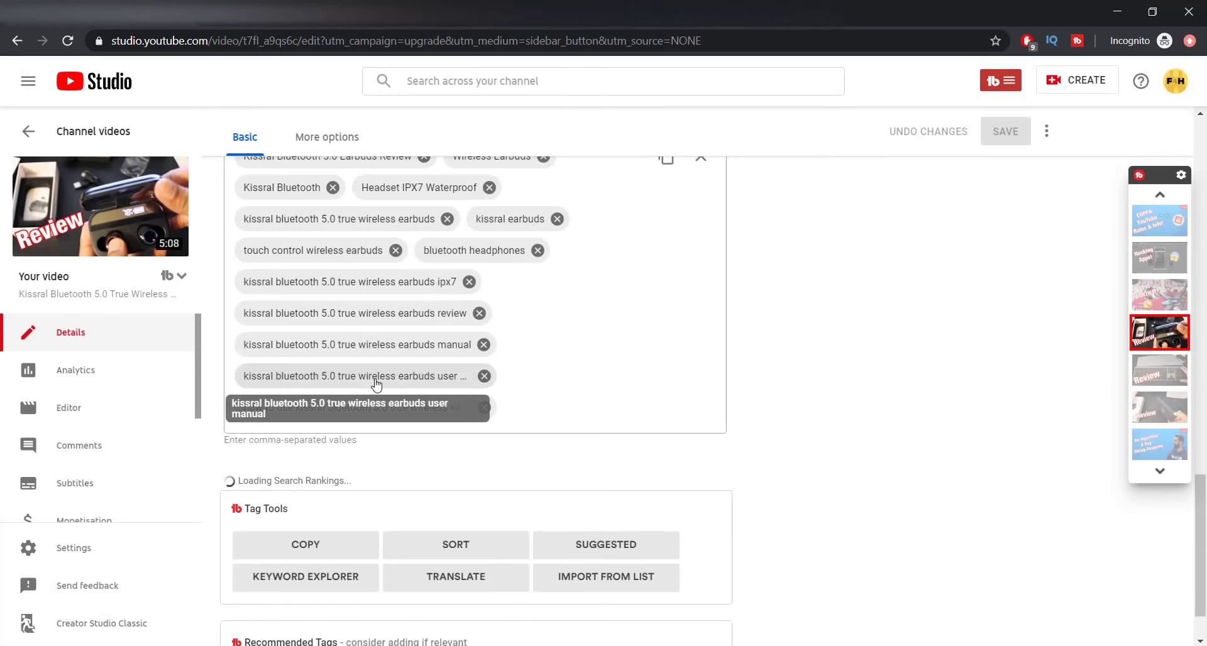
scroll(345, 443, up, 5)
scroll(344, 453, up, 15)
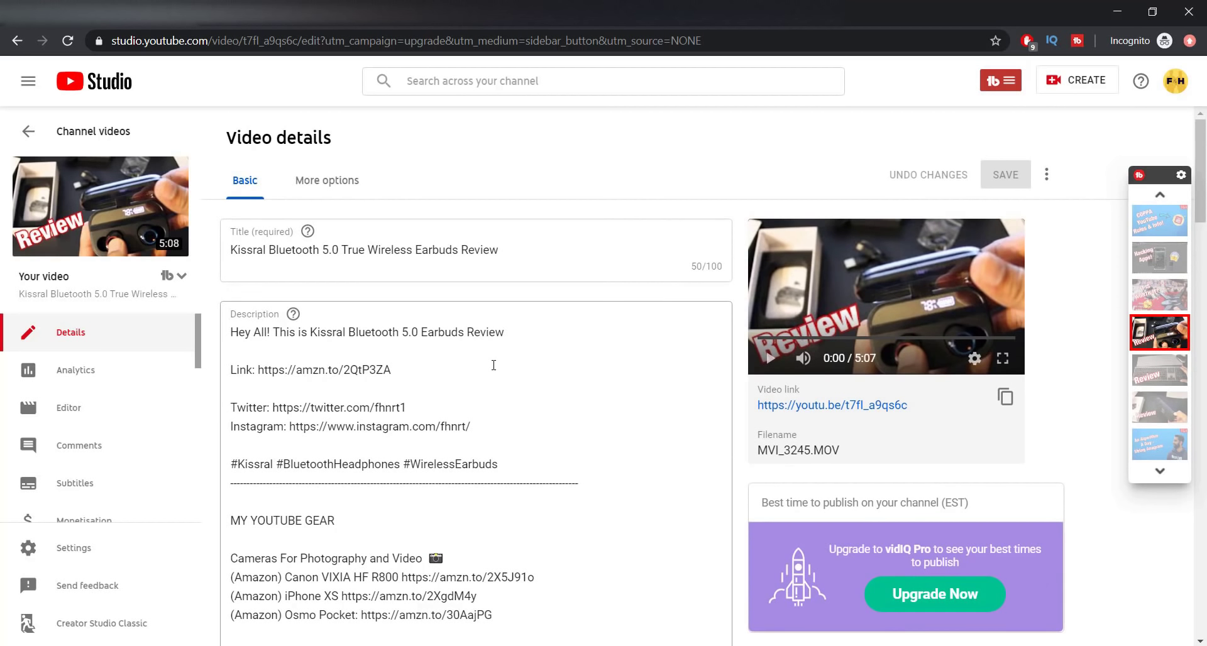
Examine the earbuds video's title, description, audience setting and existing tags with their search rankings.
click(552, 258)
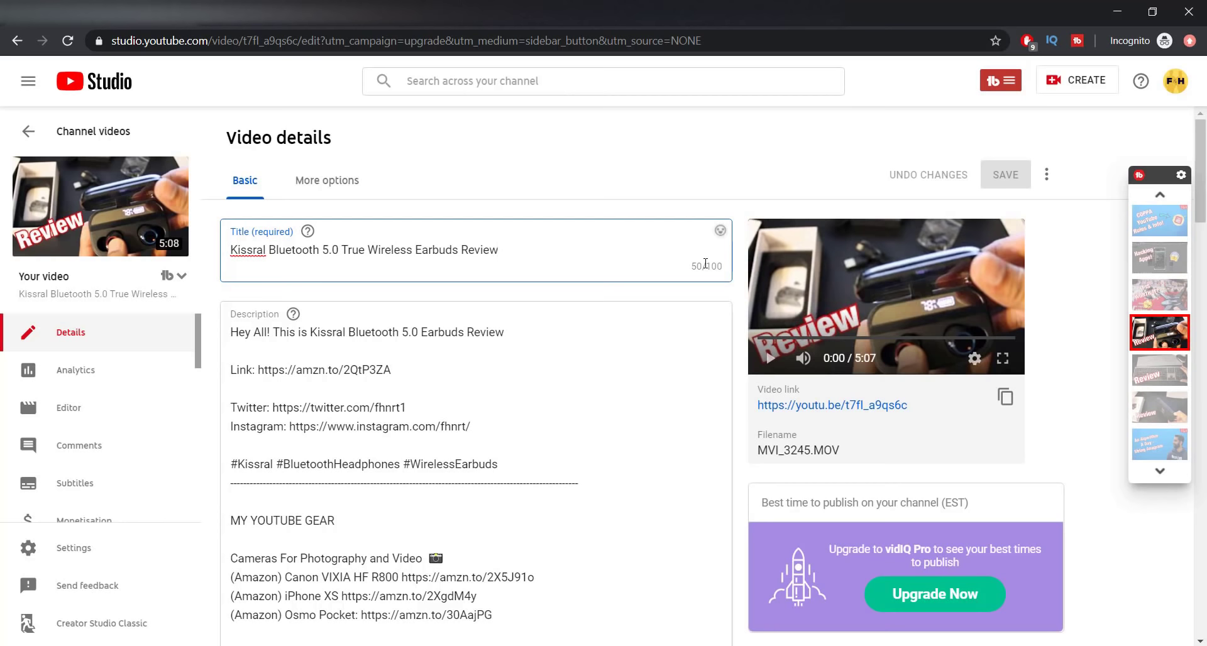
scroll(705, 264, down, 10)
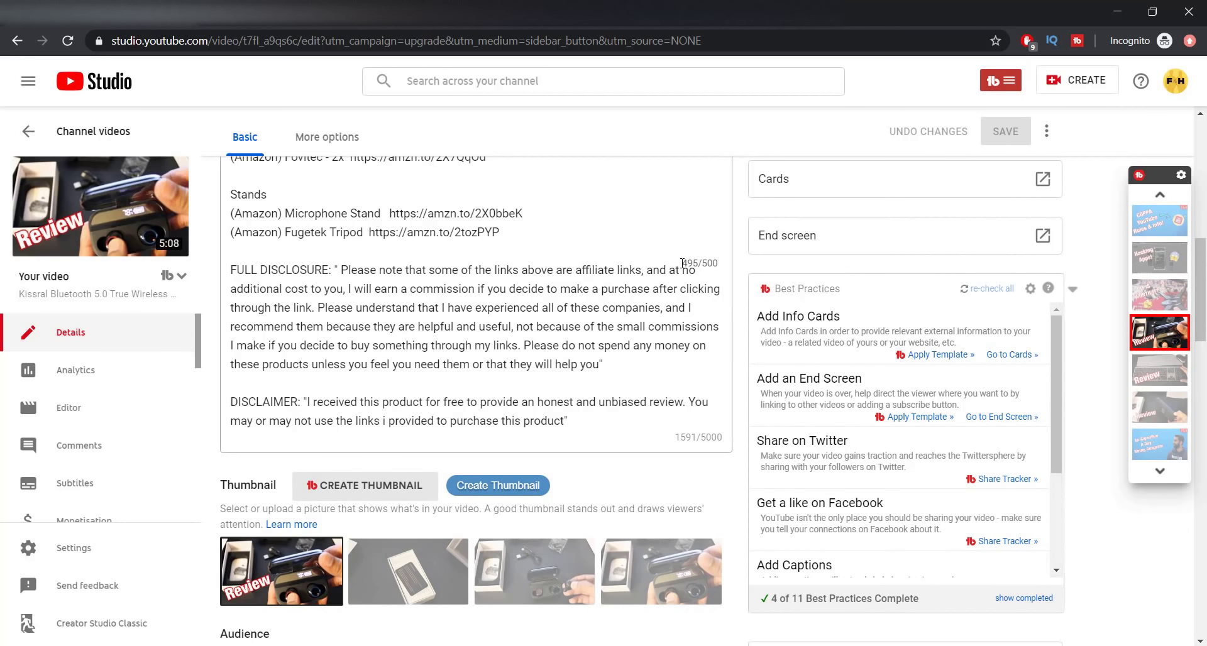
drag(683, 264, 718, 260)
click(706, 269)
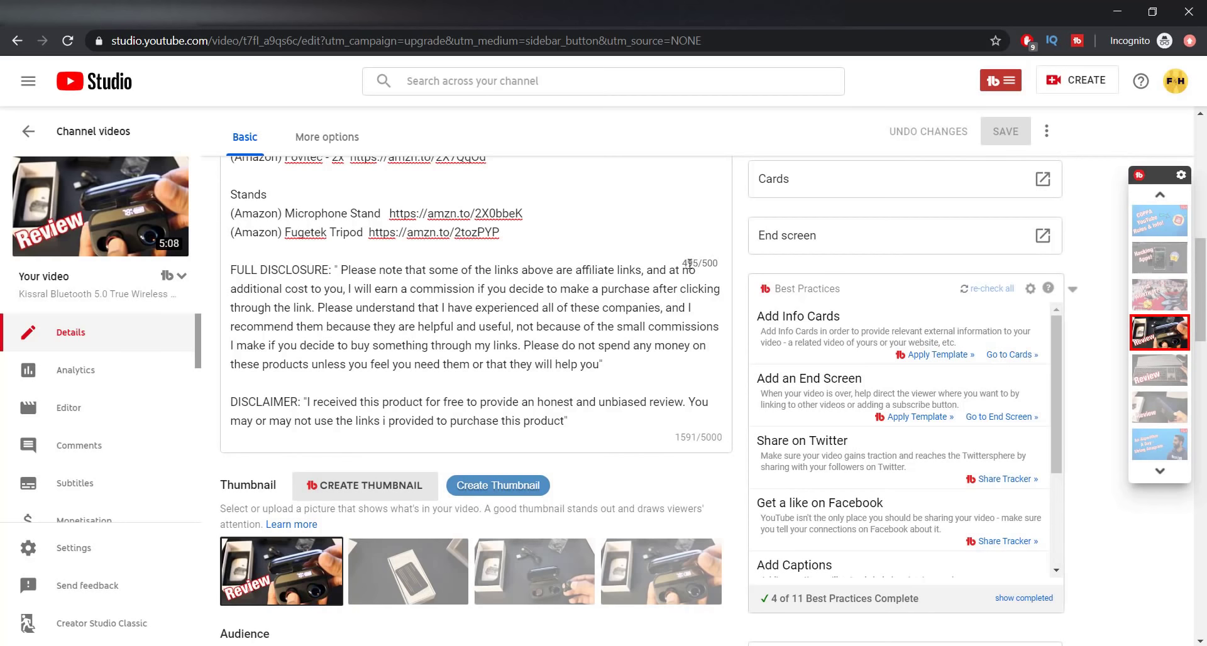
scroll(651, 446, down, 6)
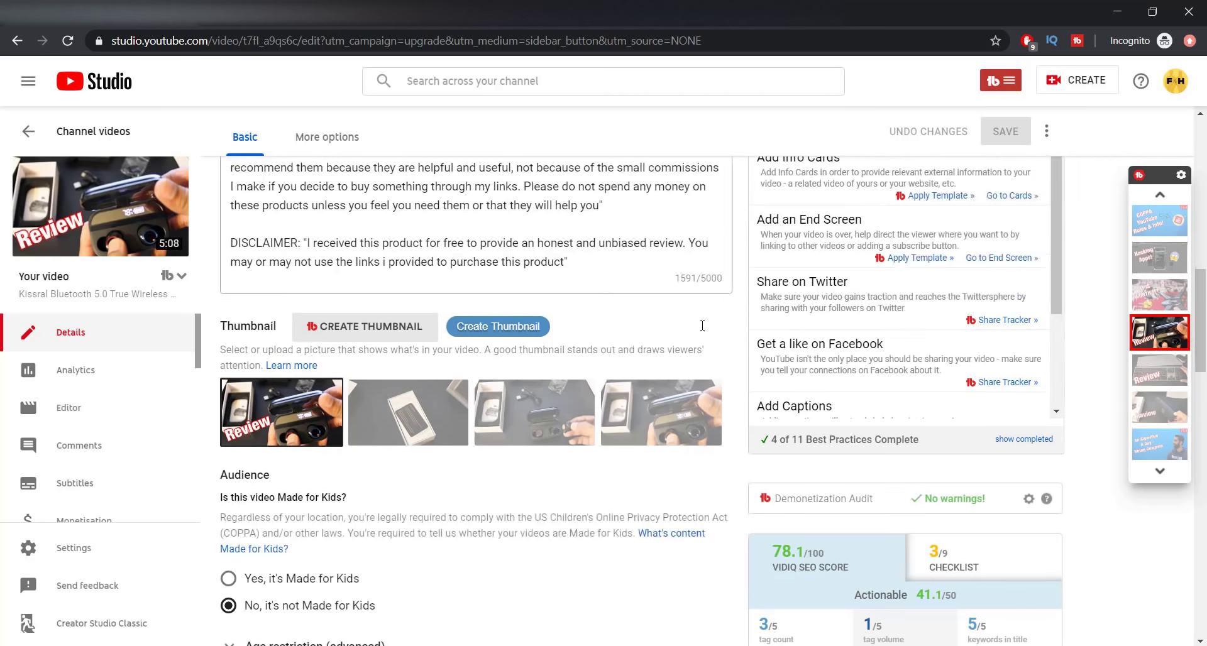
scroll(652, 446, down, 7)
scroll(647, 404, up, 3)
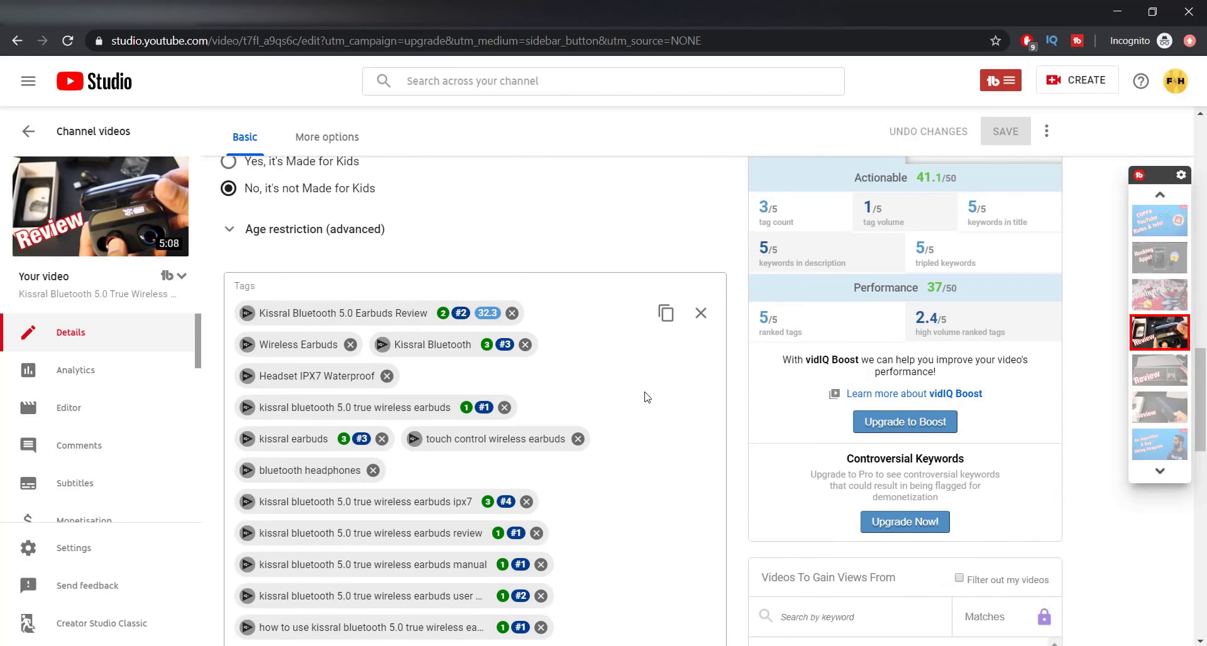
scroll(647, 397, down, 5)
scroll(648, 397, up, 4)
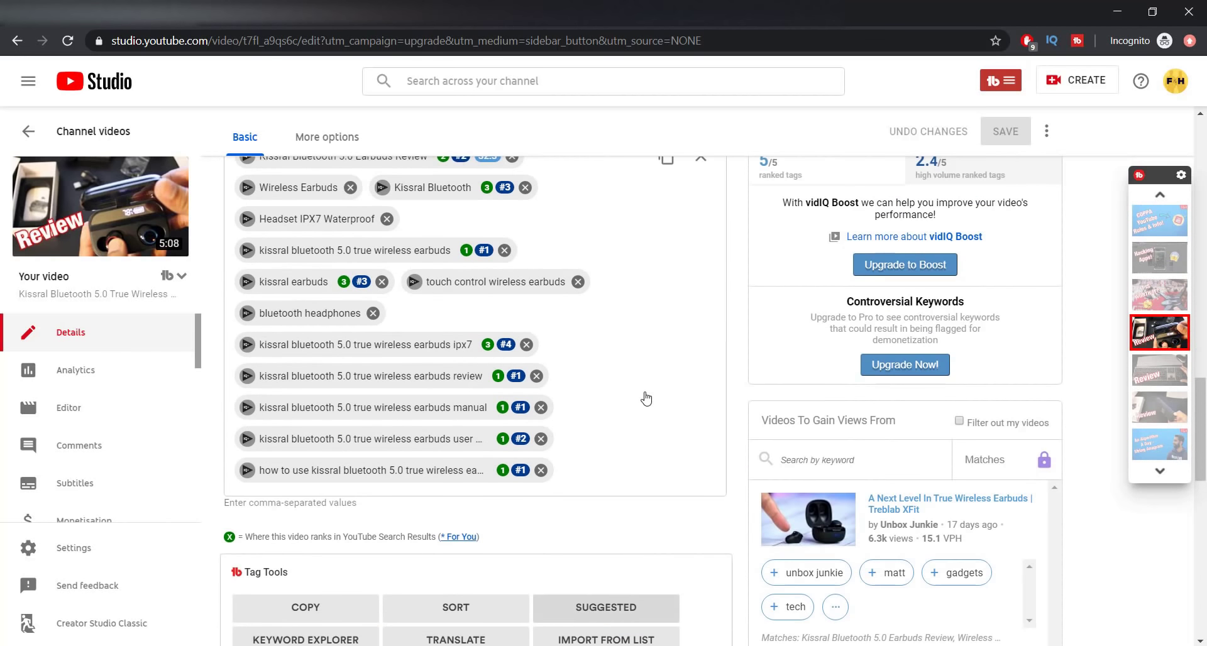
scroll(647, 397, down, 1)
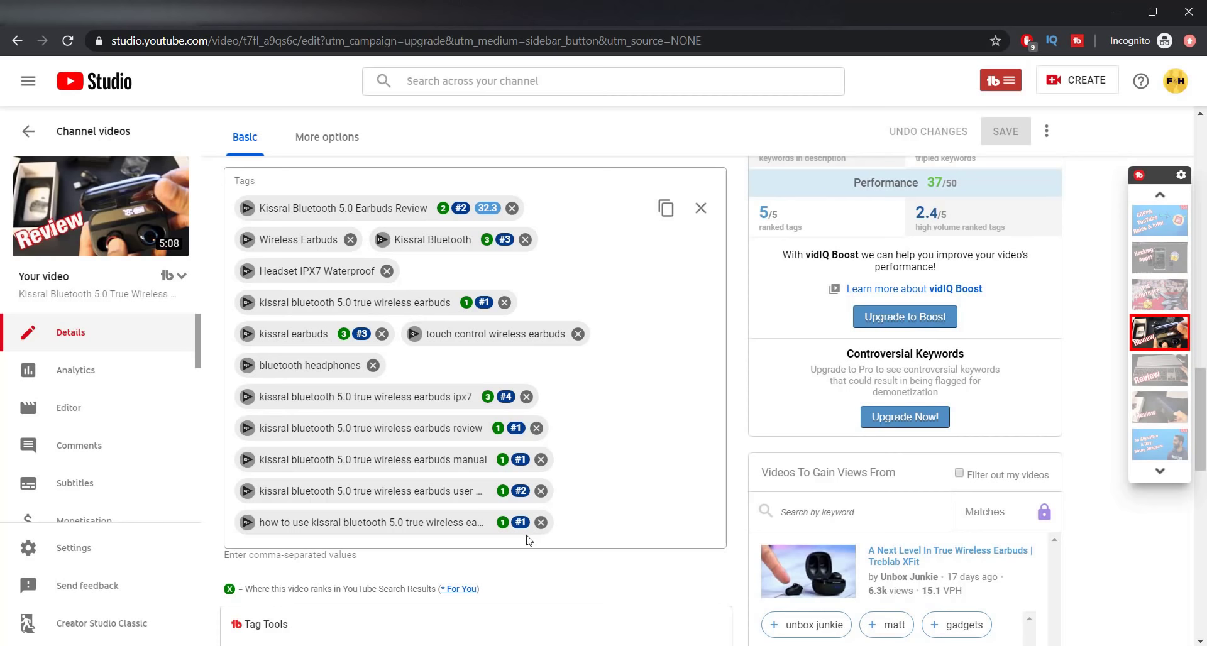
Bring up TubeBuddy's suggested tags for the video.
scroll(535, 540, down, 8)
scroll(490, 338, up, 2)
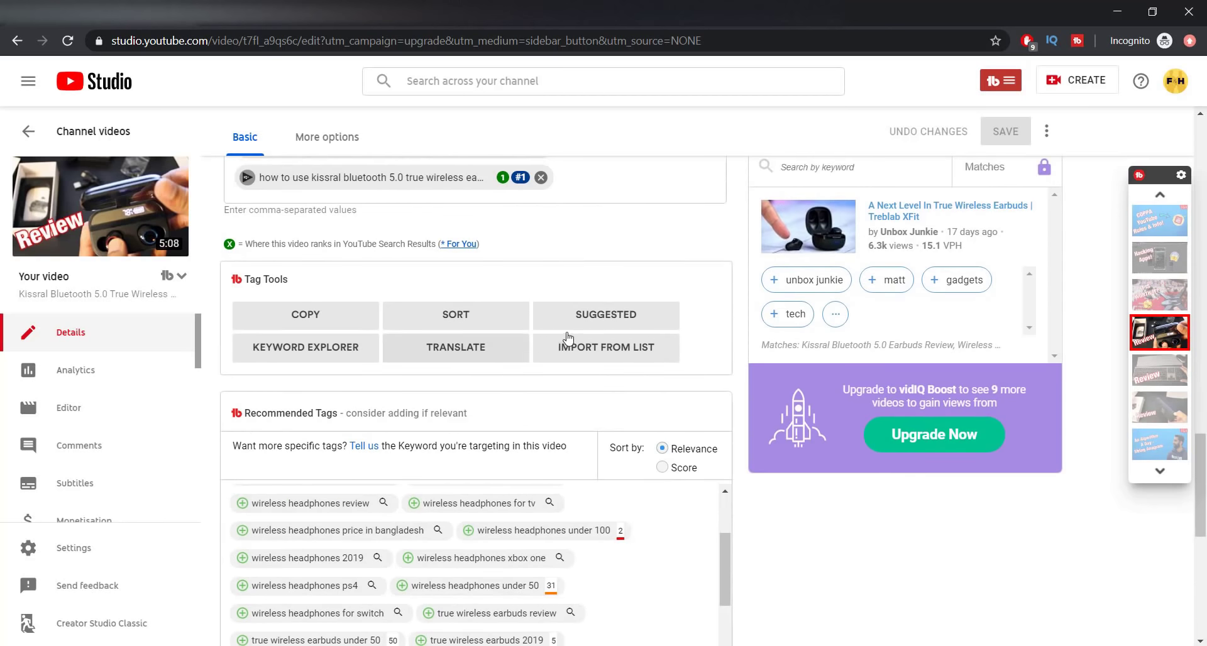
click(308, 407)
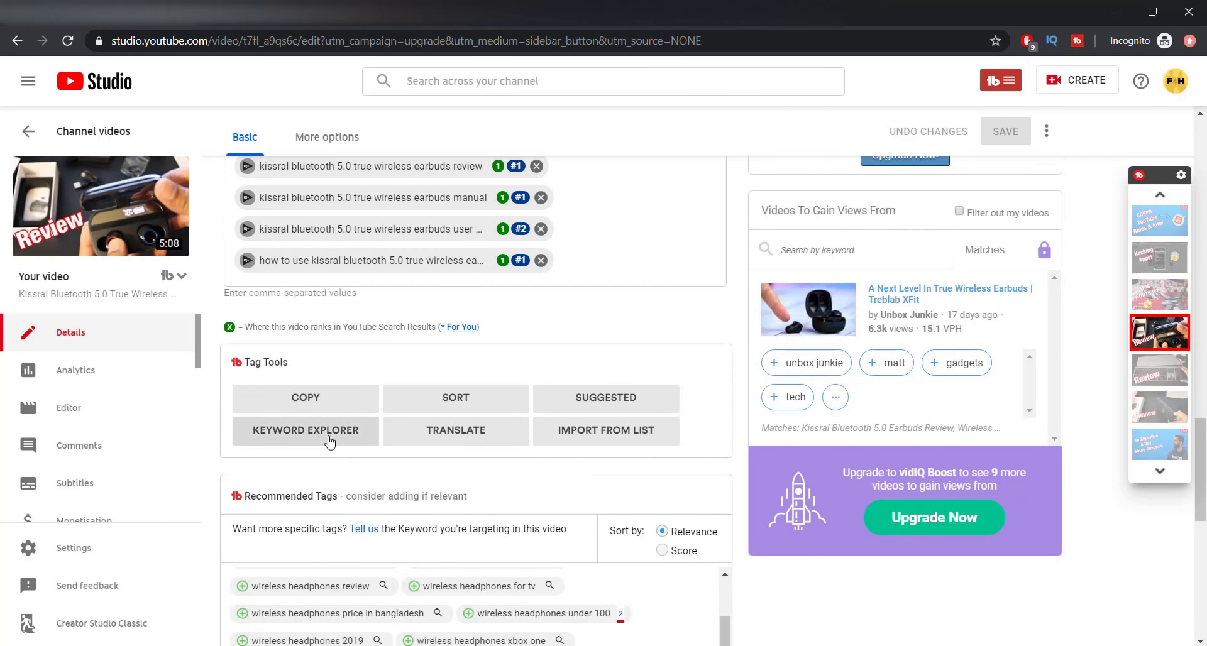
click(628, 397)
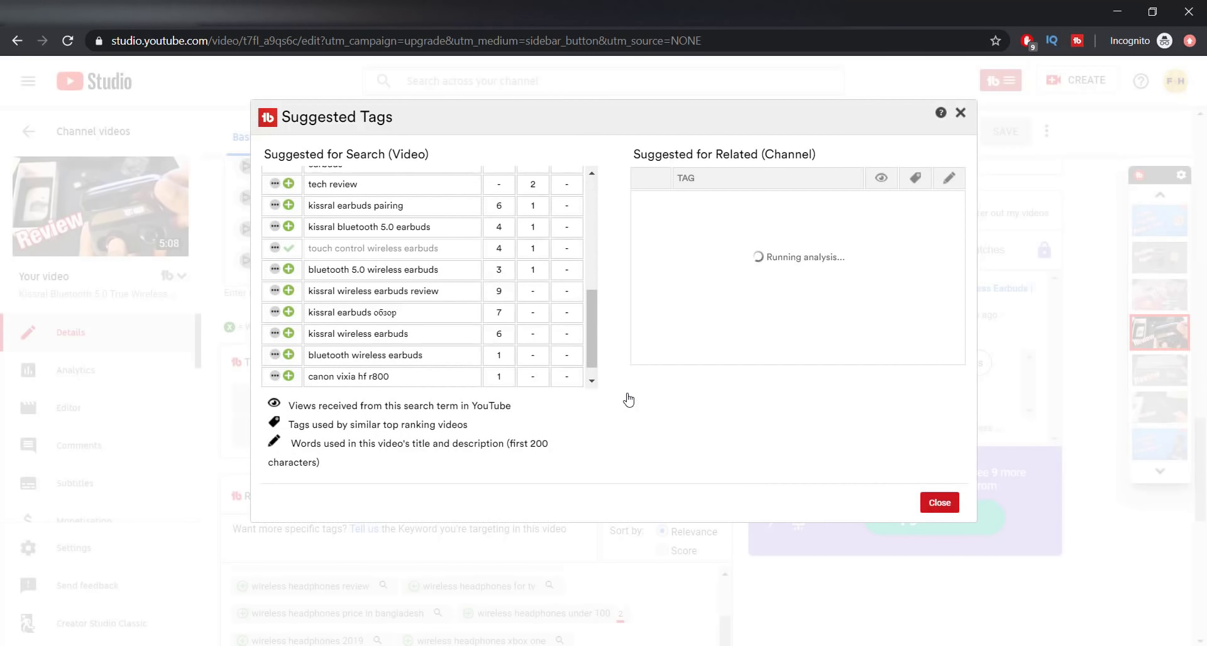
scroll(509, 307, up, 1)
scroll(522, 307, up, 4)
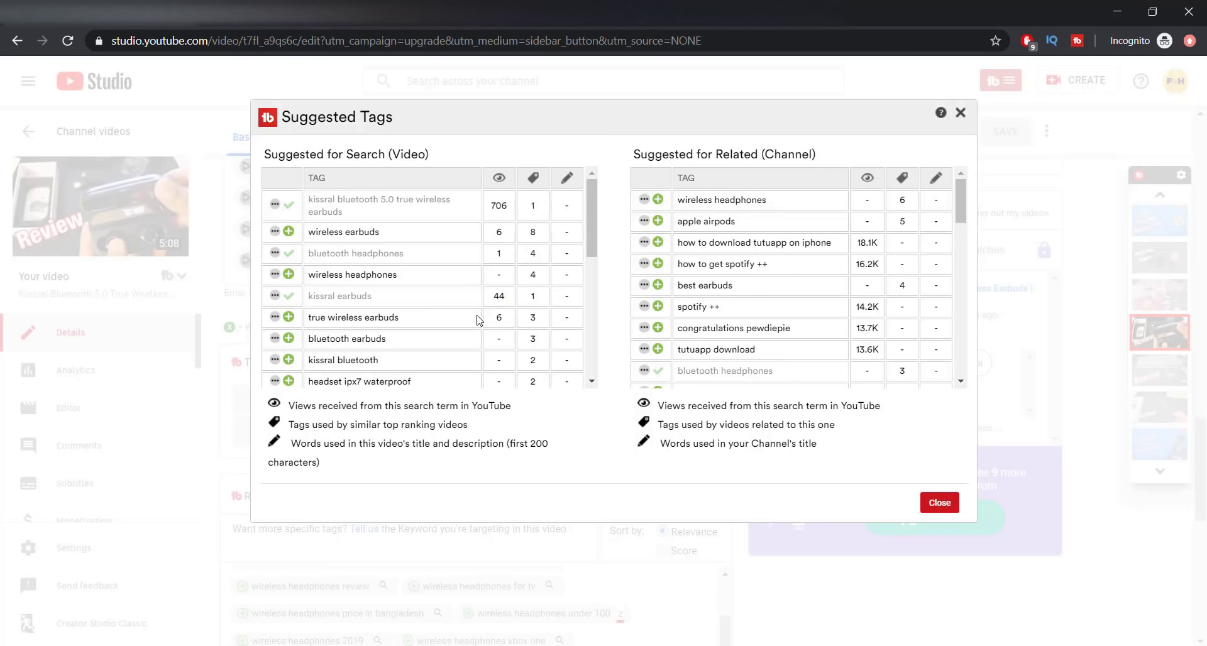
Add the suggested search tags "kissral bluetooth 5.0 earbuds" and "kissral wireless earbuds review" to the video, and close the suggestions.
scroll(478, 320, down, 1)
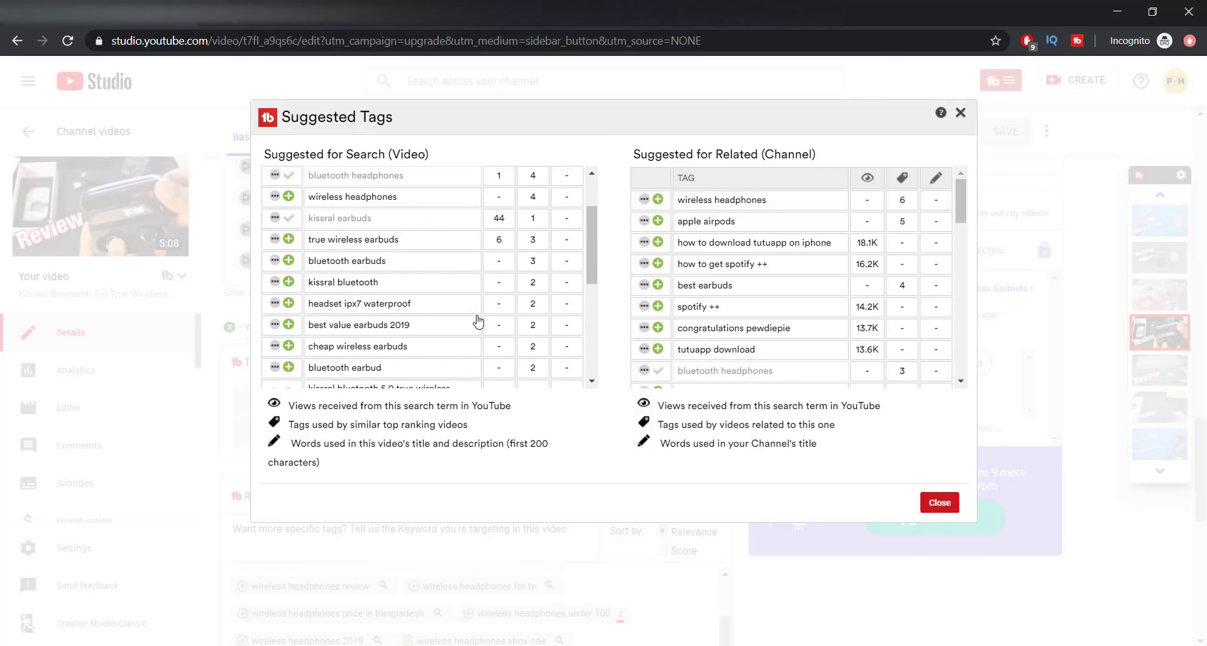
scroll(470, 324, down, 2)
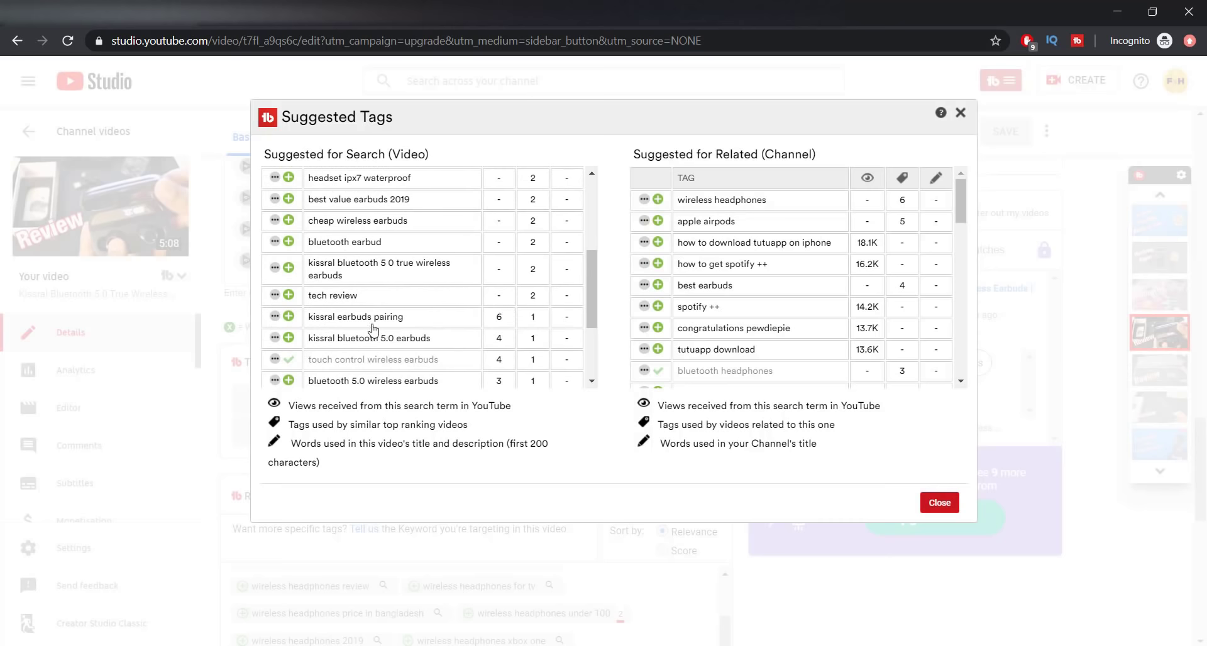
scroll(347, 330, down, 1)
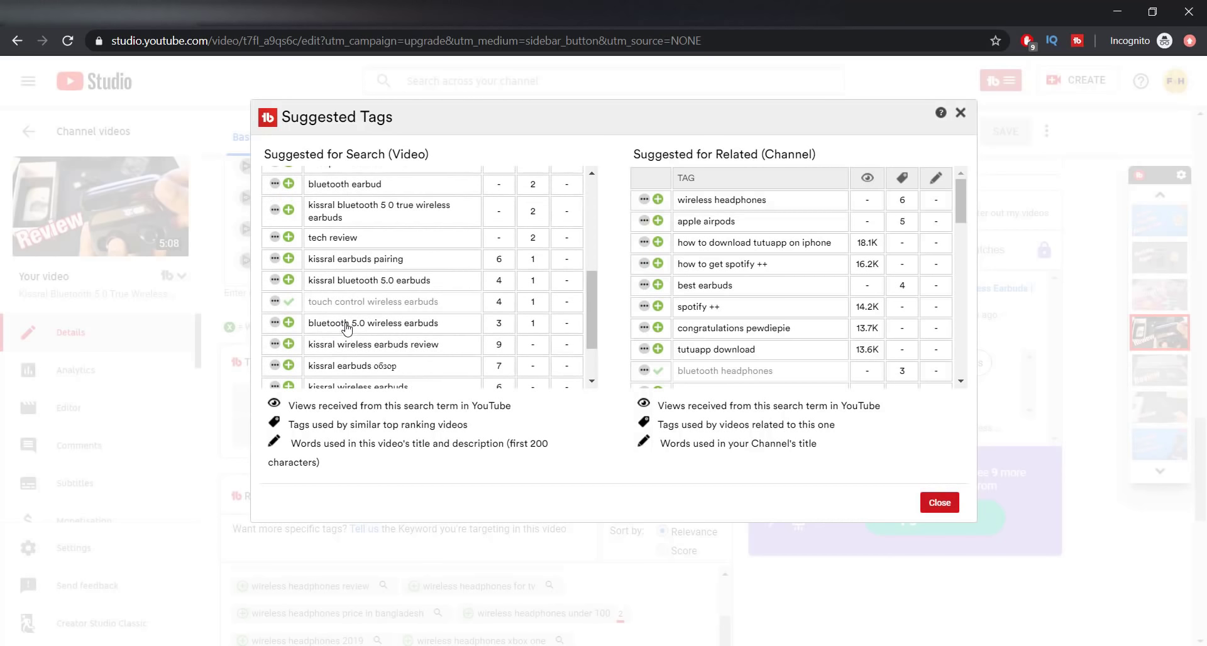
click(289, 280)
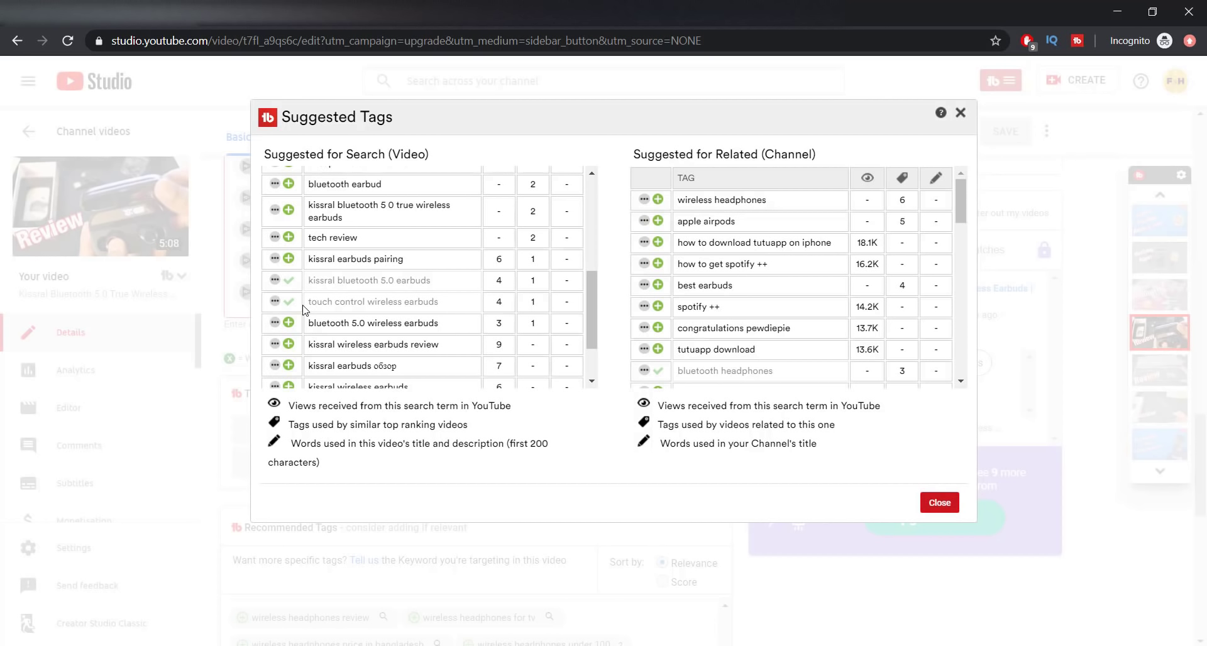
click(288, 345)
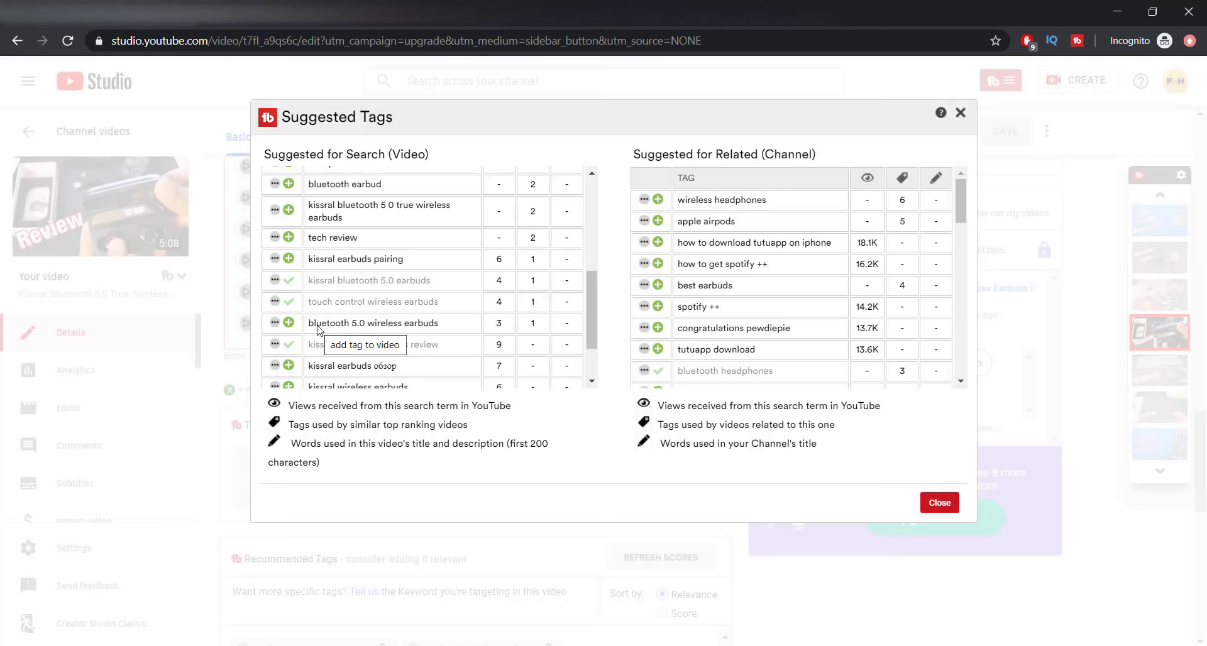
scroll(319, 331, down, 1)
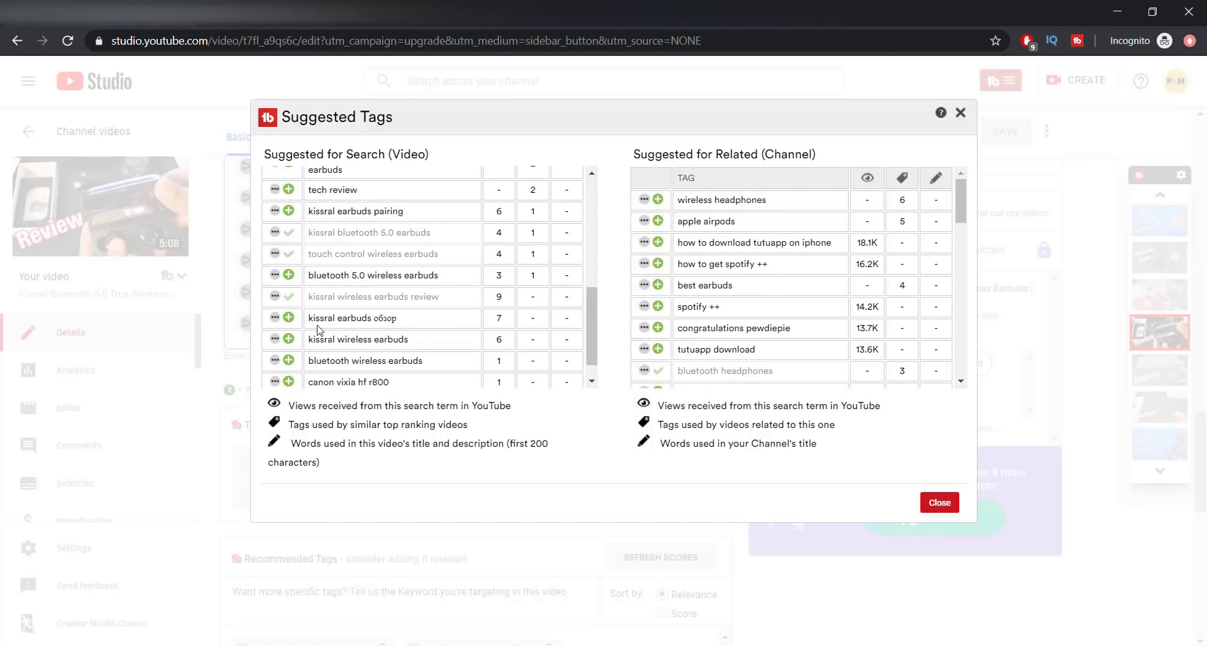
scroll(319, 331, down, 1)
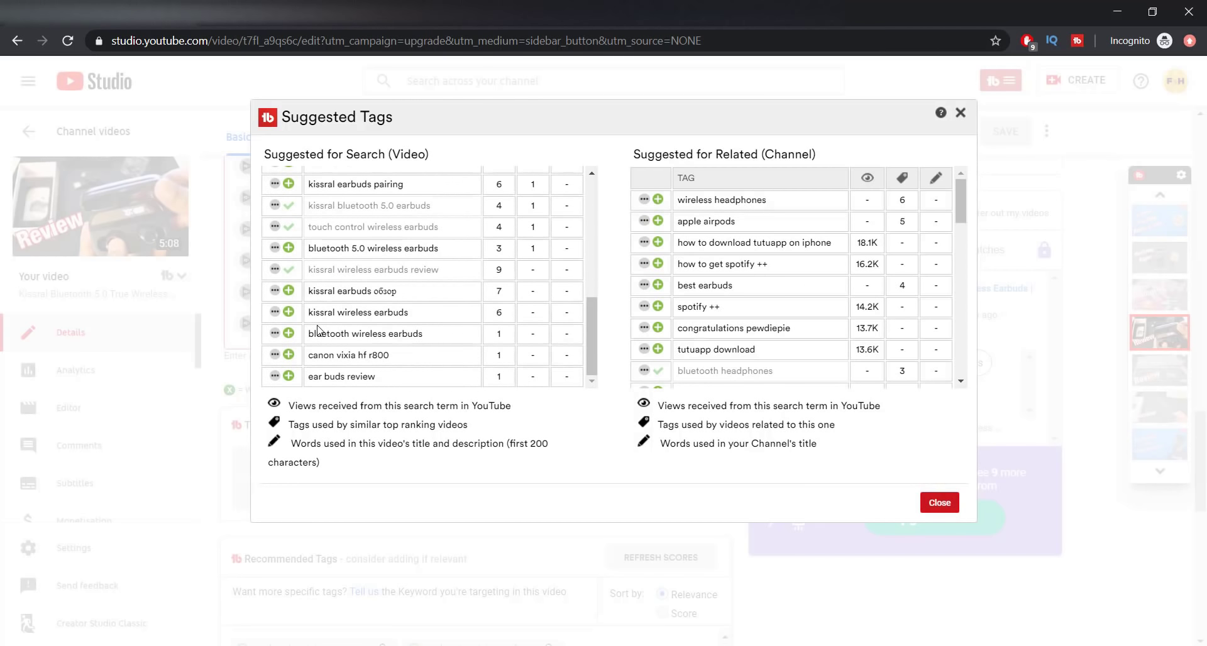
click(933, 502)
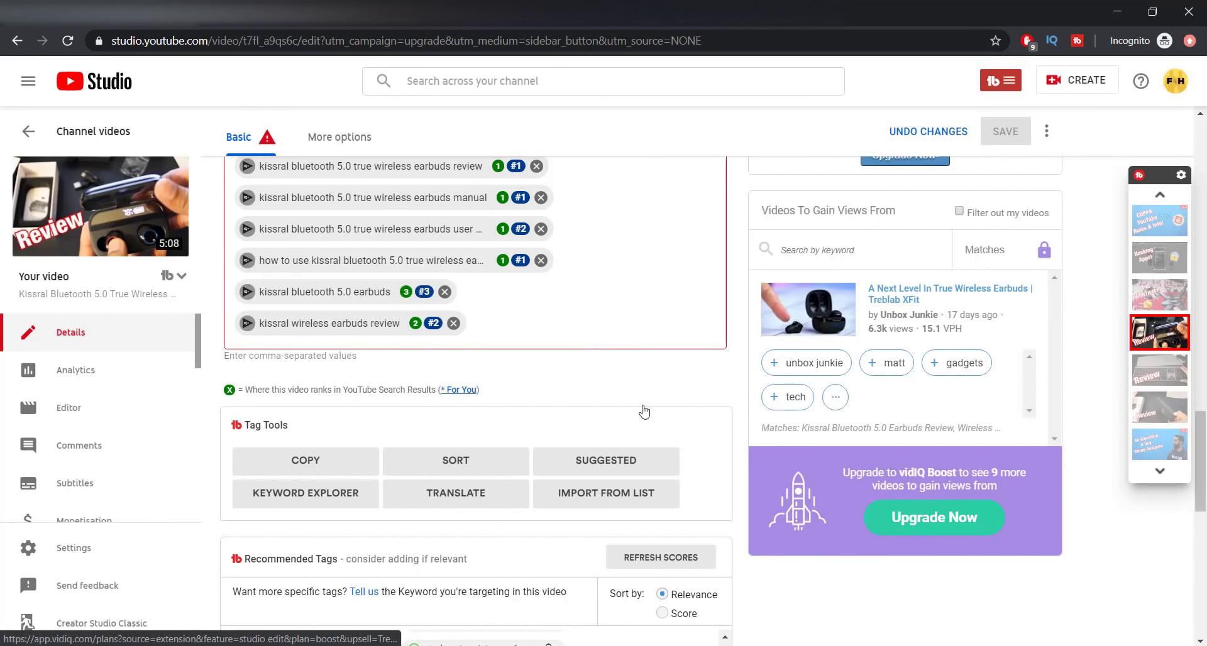
Remove the tags "touch control wireless earbuds", "bluetooth headphones" and "Wireless Earbuds" from the video.
scroll(661, 334, up, 1)
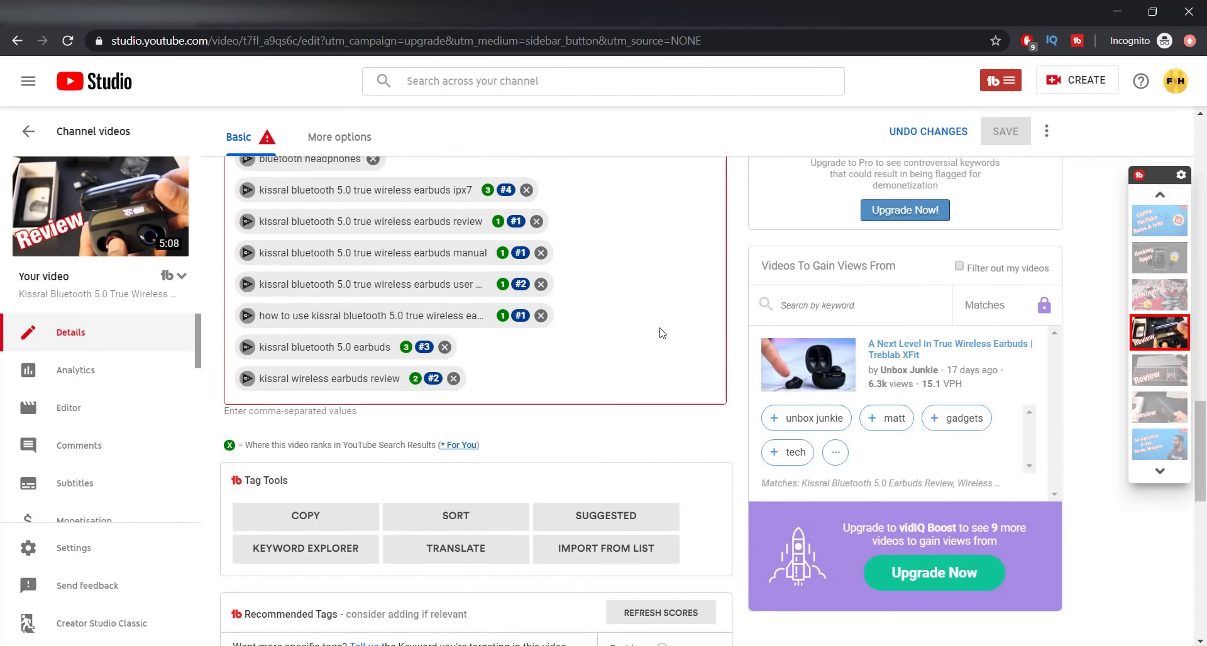
scroll(662, 333, up, 4)
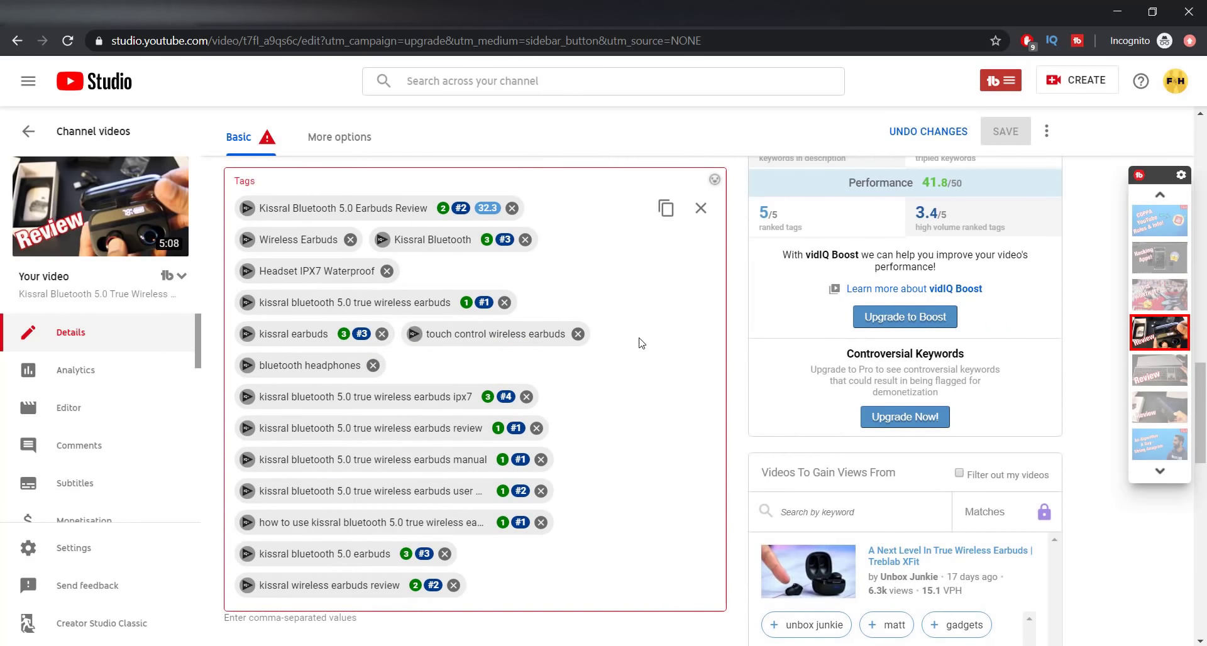
click(577, 337)
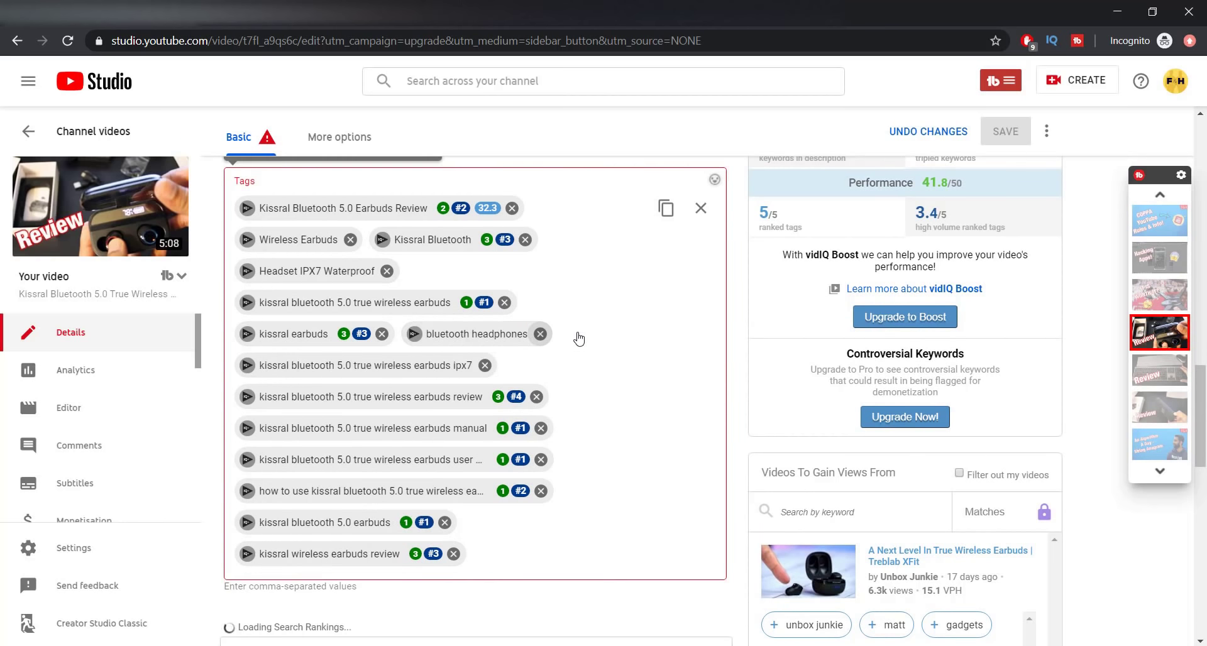
click(539, 337)
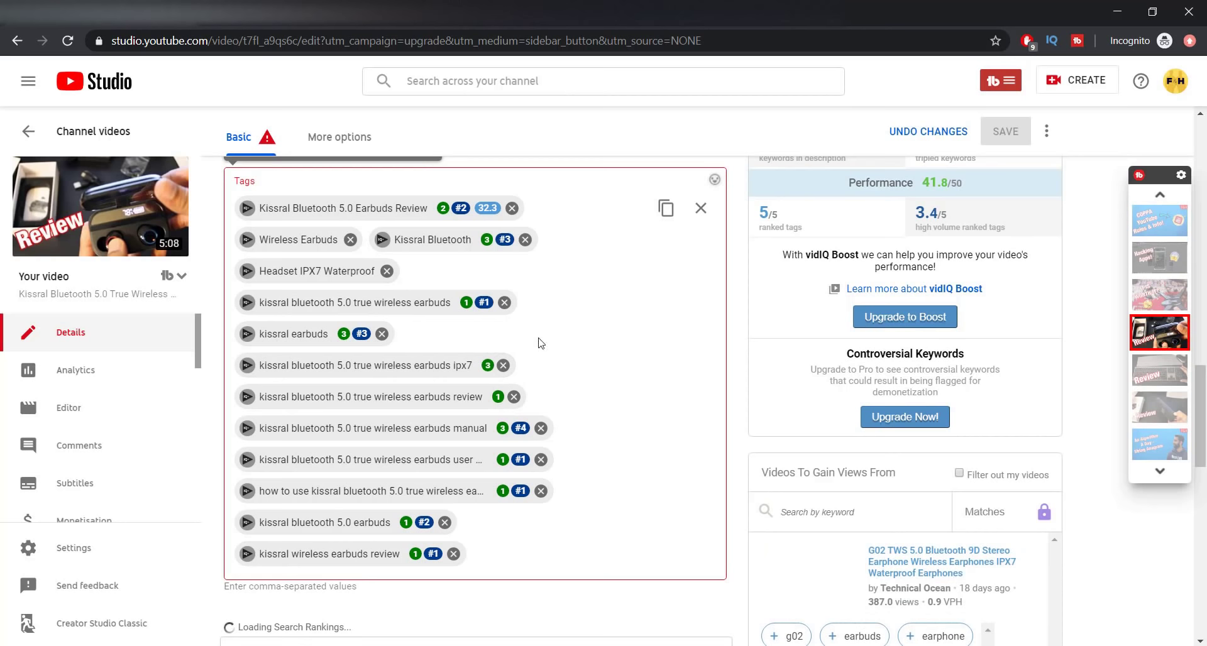
scroll(541, 342, up, 2)
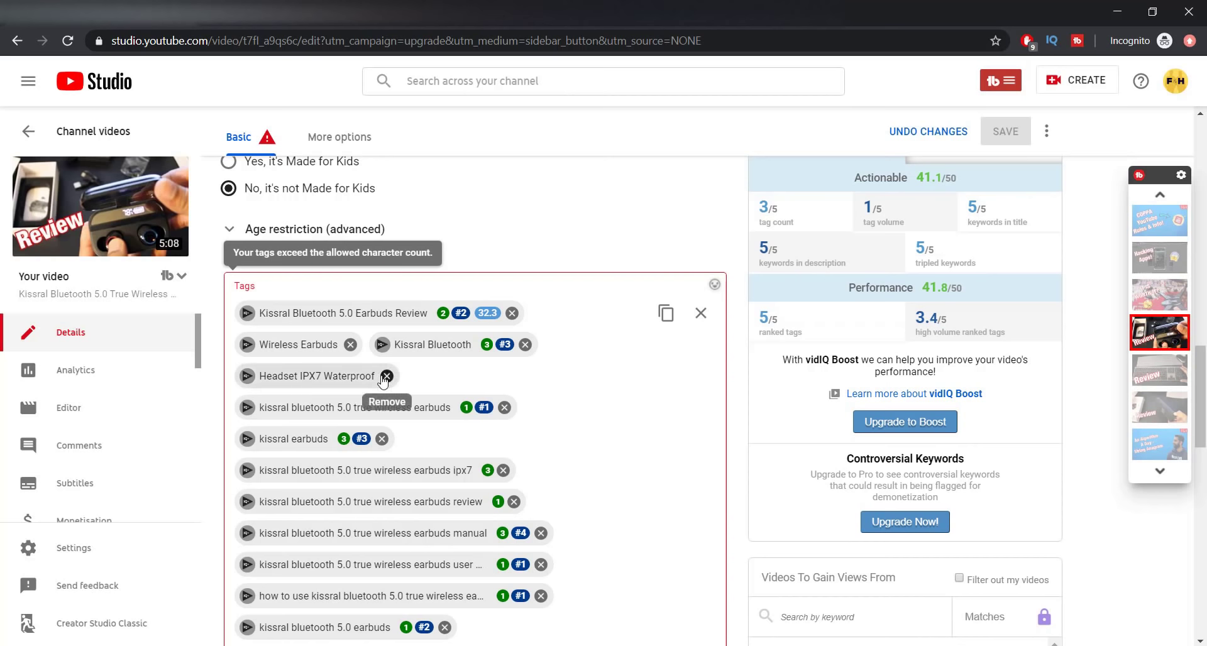
click(350, 345)
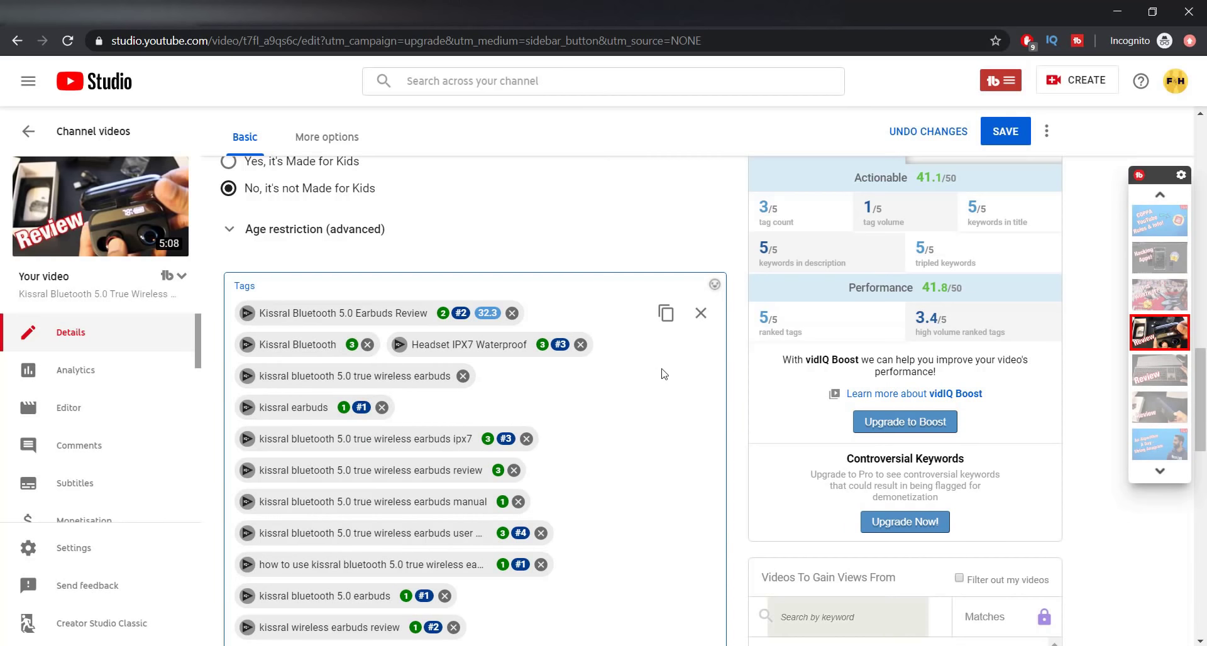
Examine the updated tag list, the TubeBuddy and vidIQ recommended tags, and the tag character count.
scroll(661, 374, down, 2)
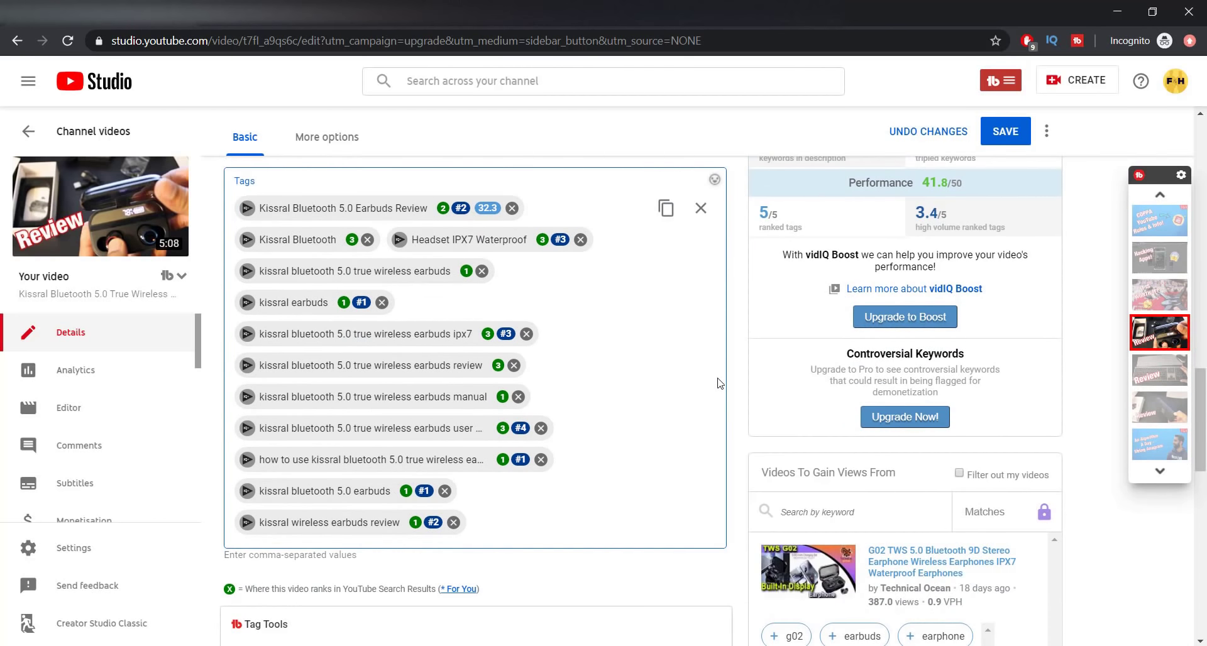
scroll(719, 383, down, 1)
scroll(719, 383, down, 1)
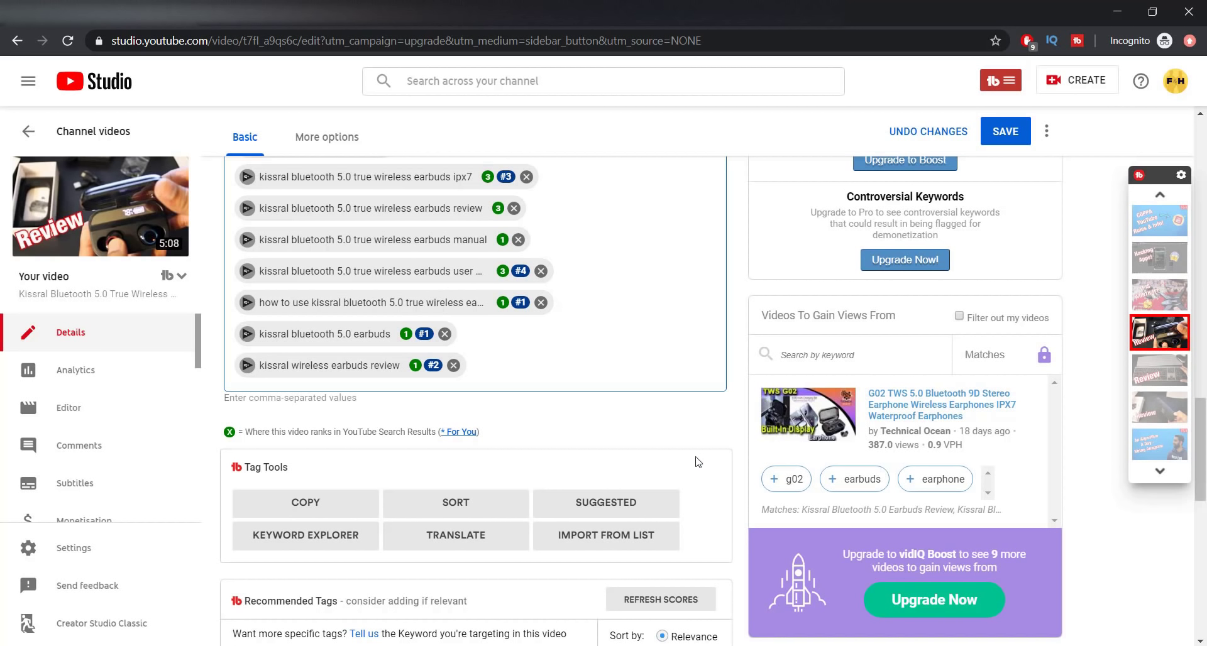
scroll(698, 462, down, 1)
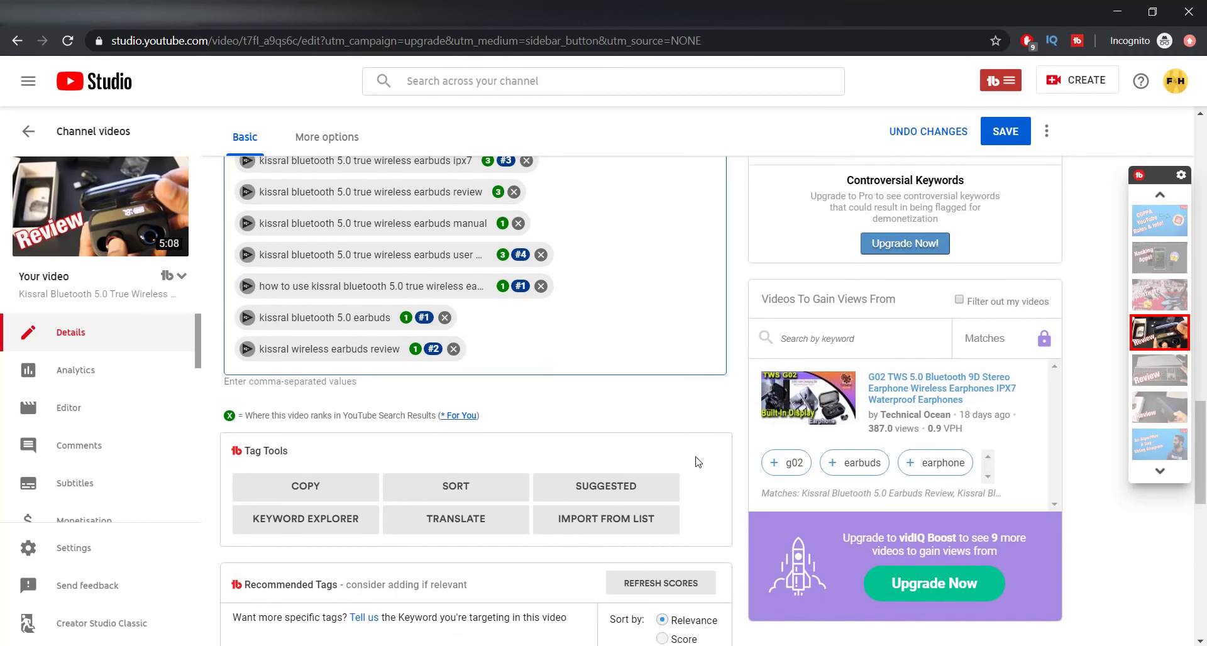
scroll(697, 462, down, 1)
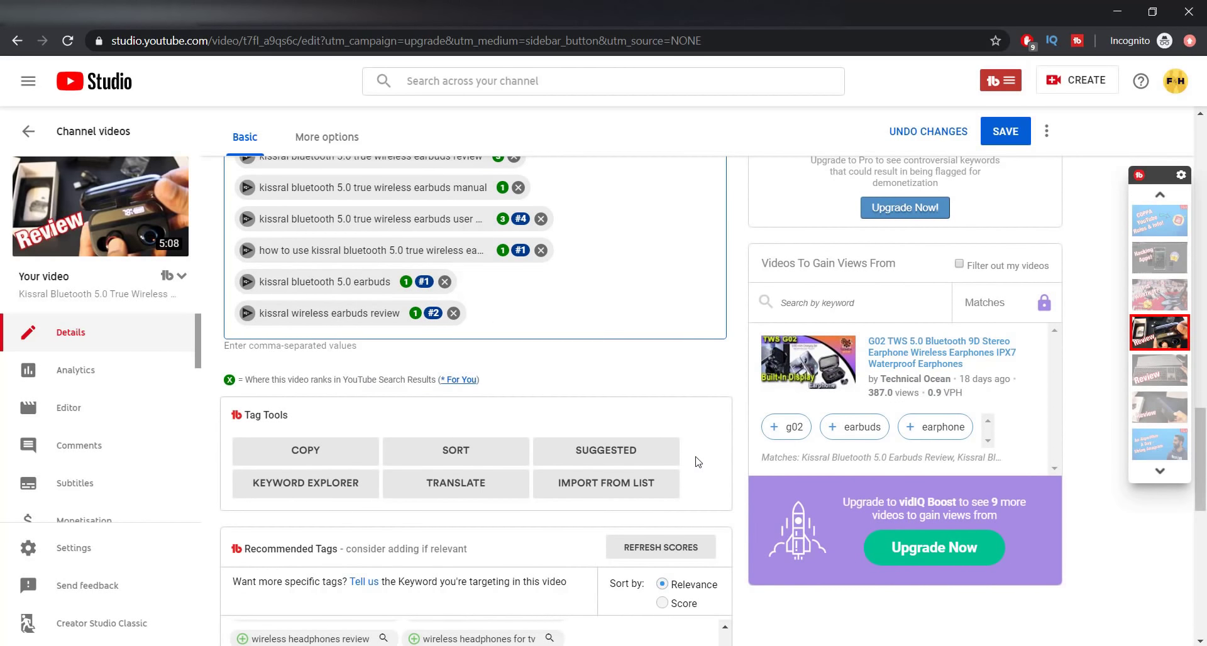
scroll(697, 462, down, 3)
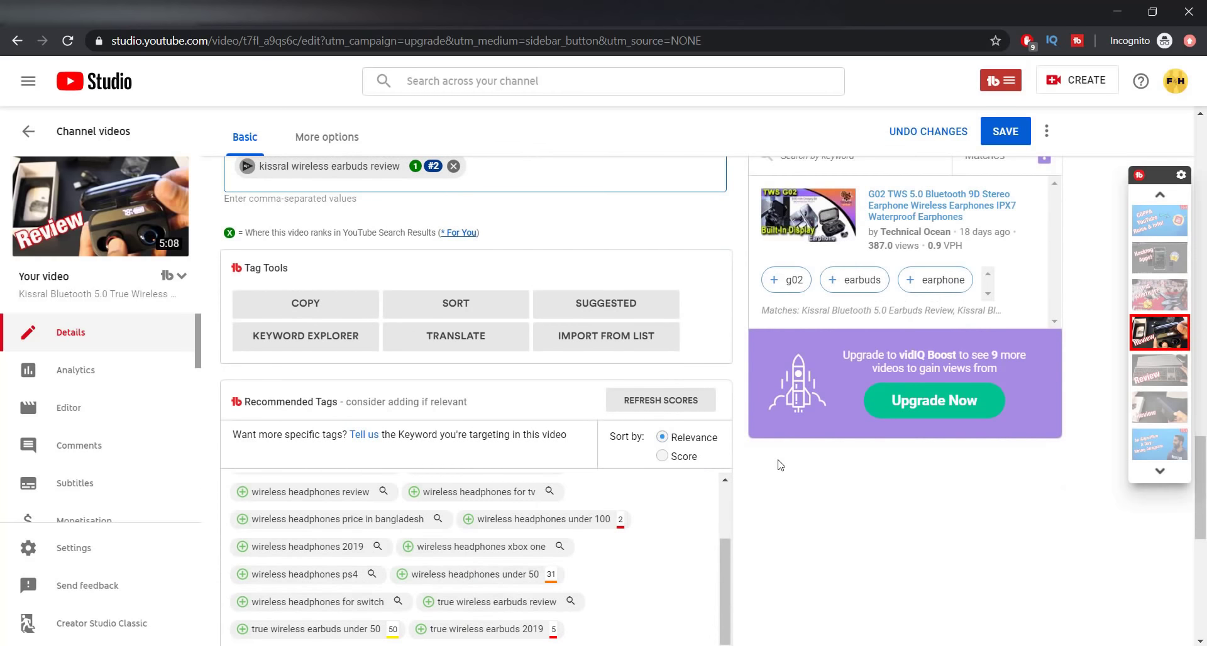
scroll(780, 465, down, 5)
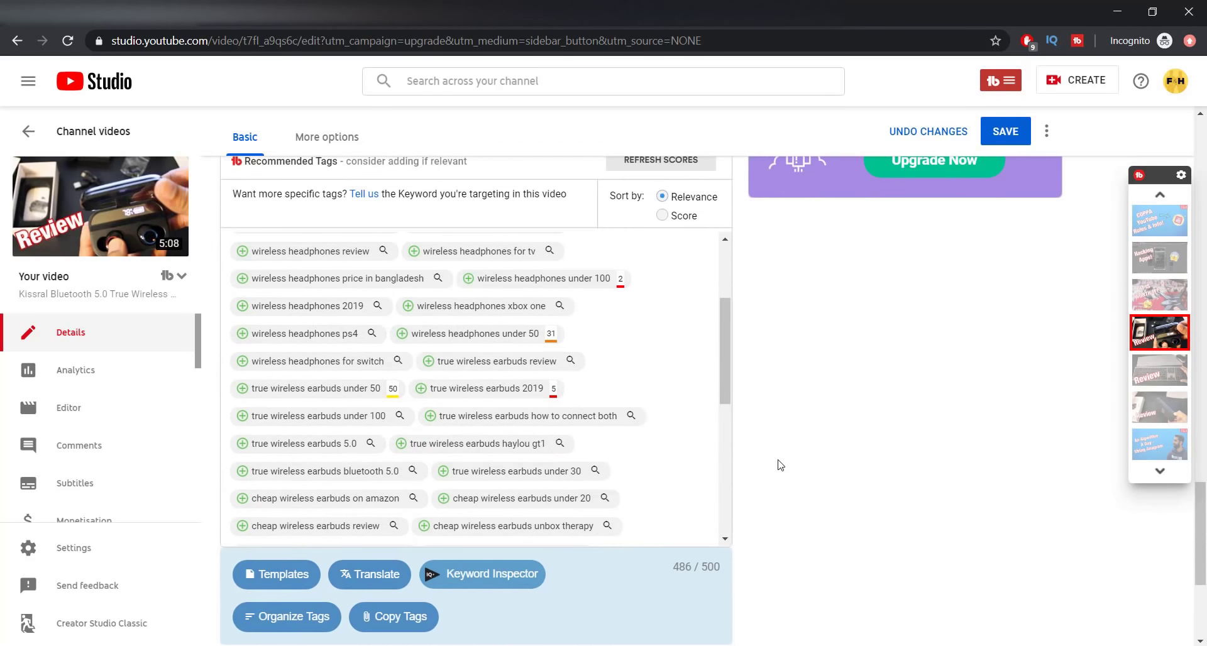
scroll(780, 465, down, 5)
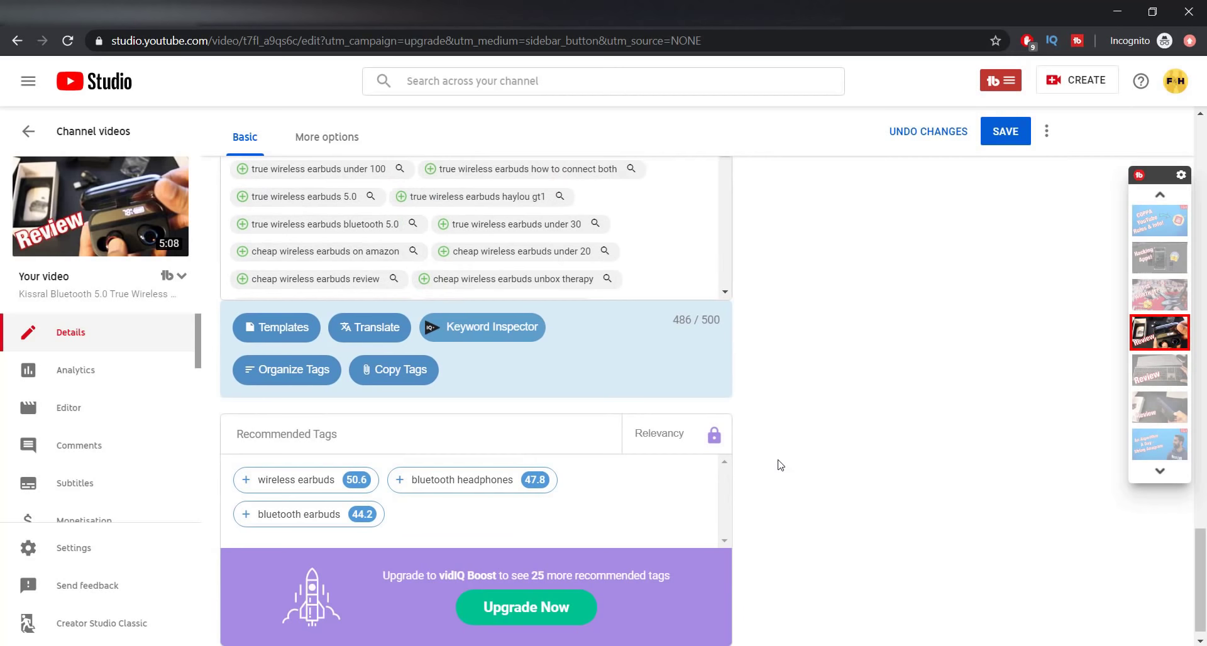
Examine the recommended tags, the ranked tag list, the video description and TubeBuddy's Best Practices checklist for the video.
scroll(779, 465, down, 1)
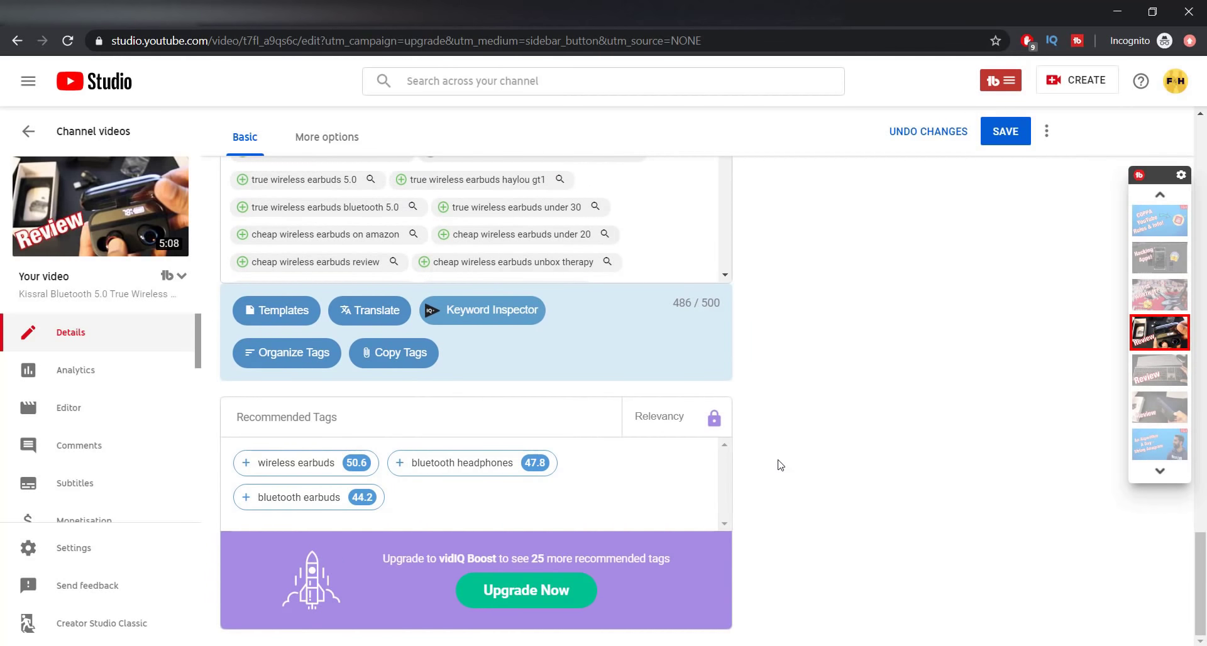
scroll(780, 465, up, 9)
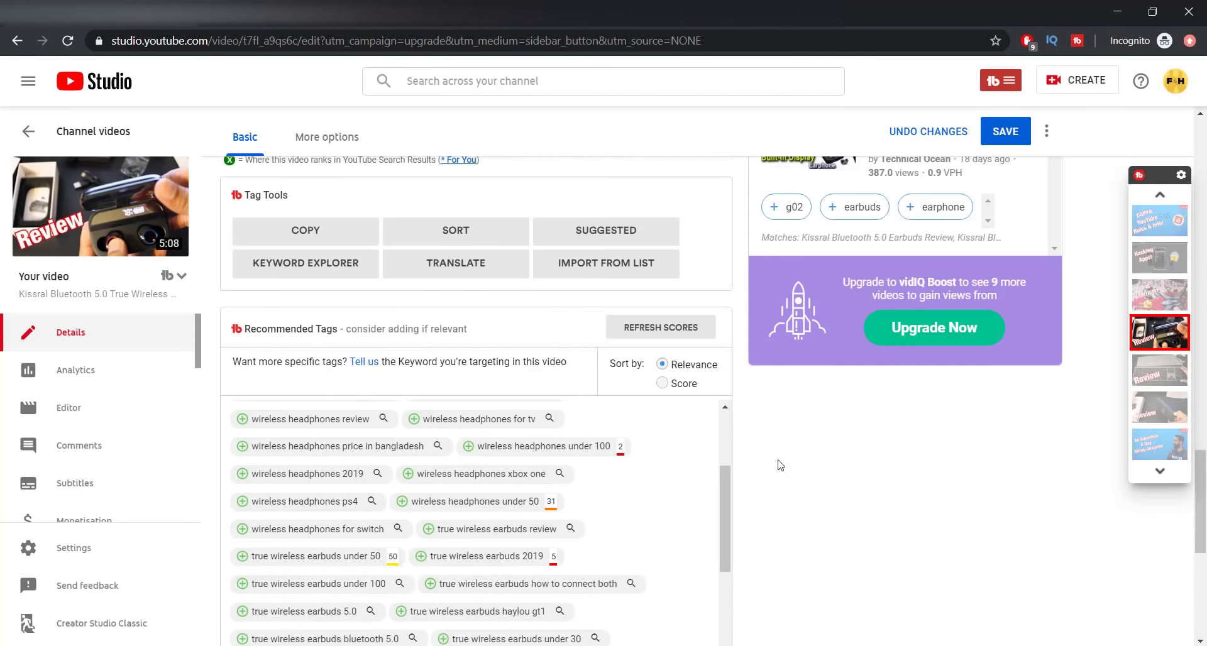
scroll(779, 465, up, 6)
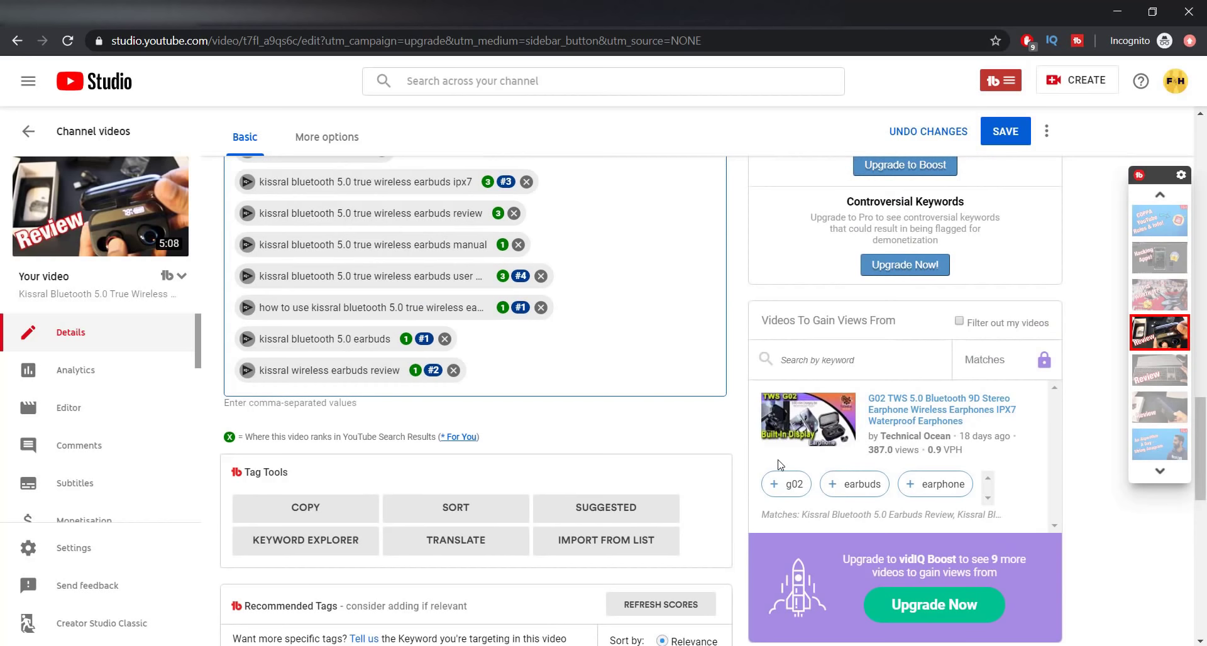
scroll(735, 436, up, 4)
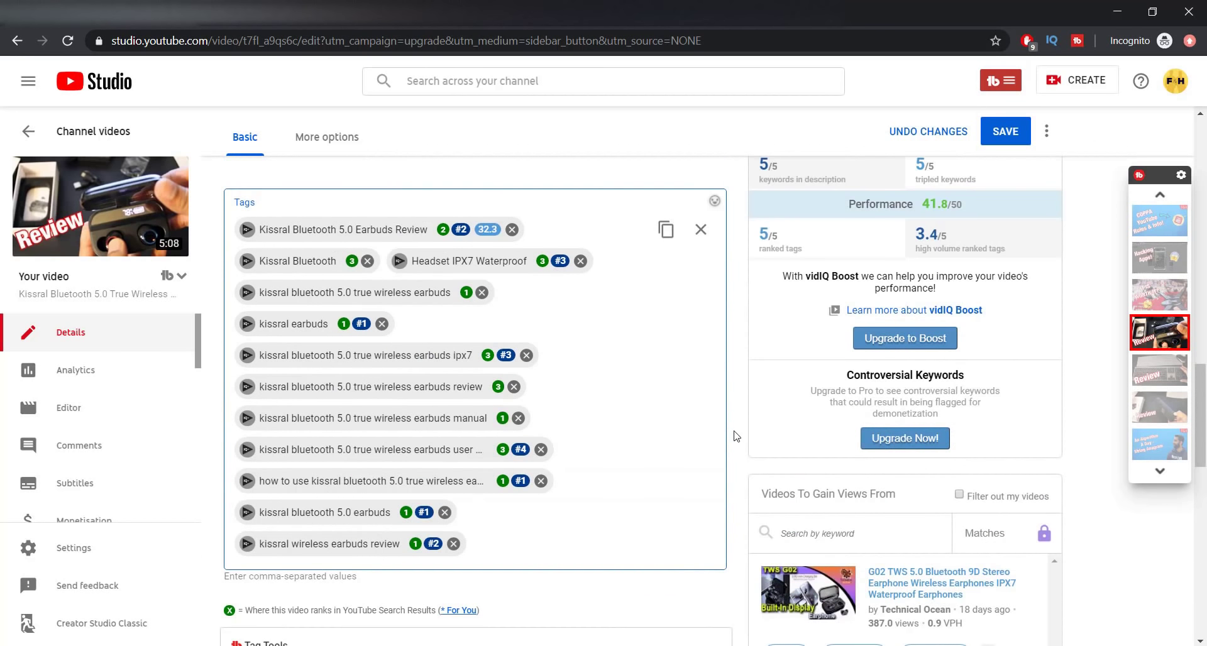
scroll(735, 436, up, 10)
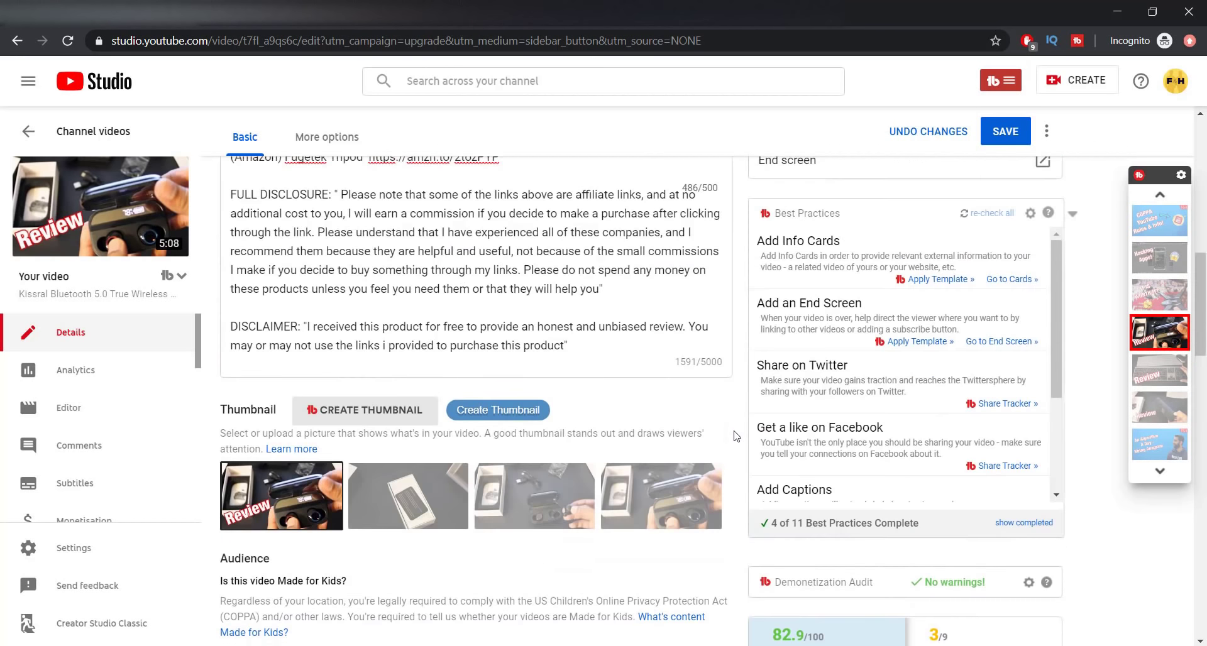
scroll(737, 436, up, 2)
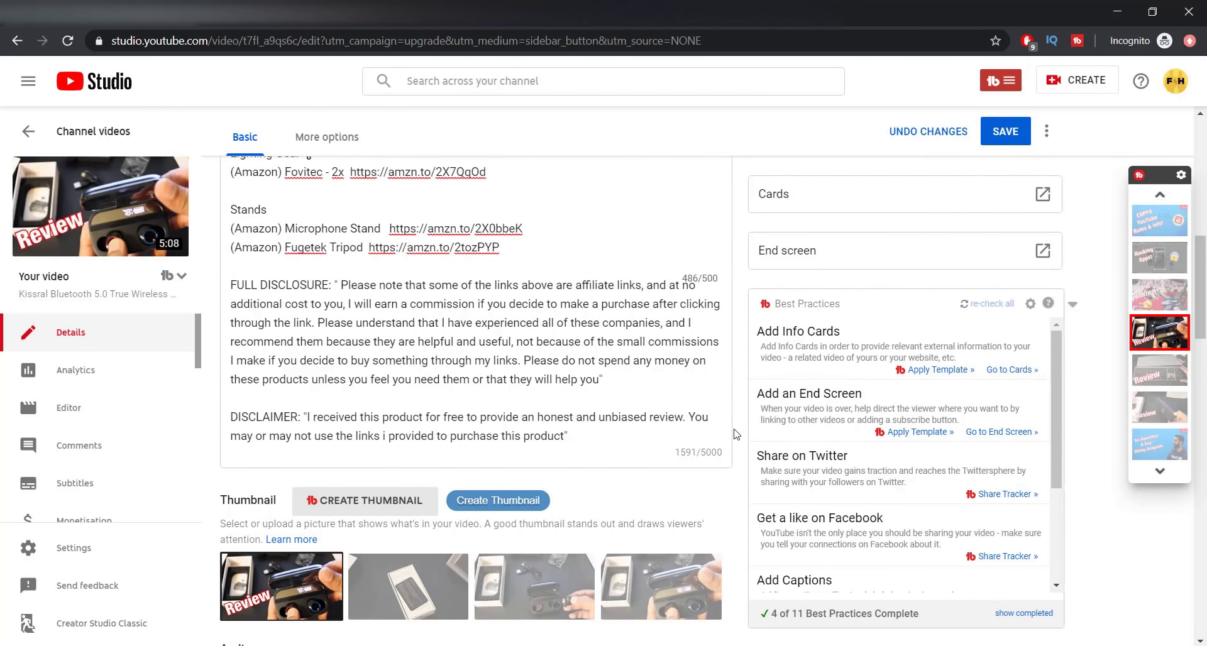
scroll(731, 423, up, 2)
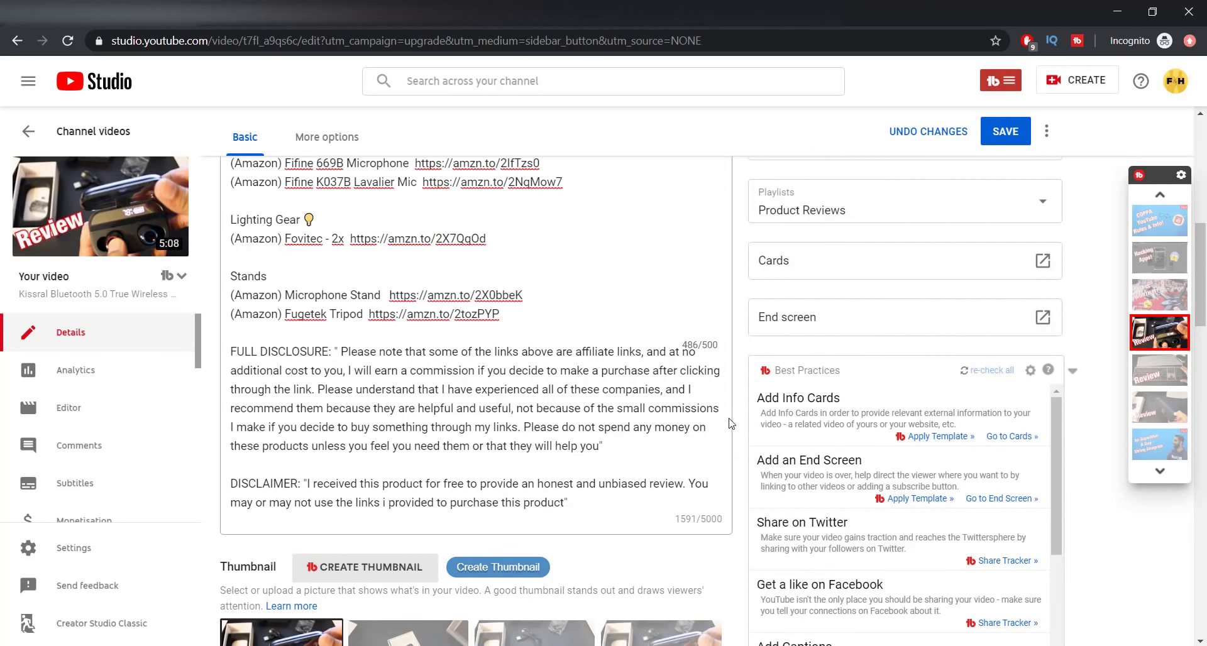
scroll(730, 423, down, 1)
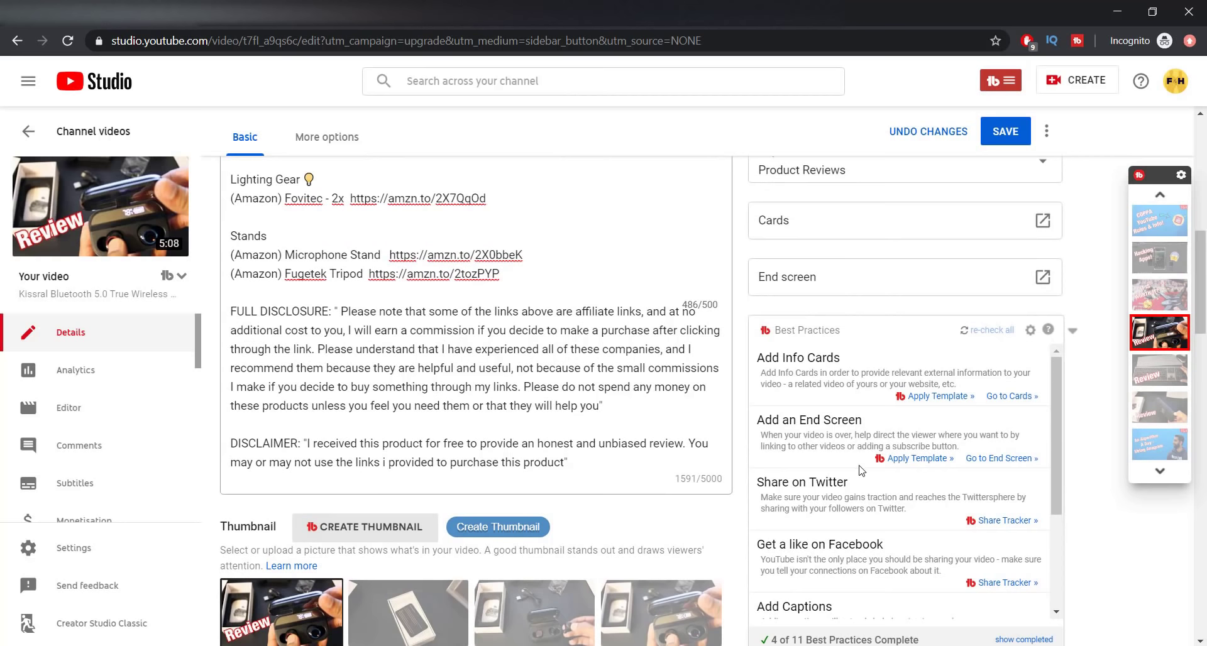
scroll(861, 470, down, 3)
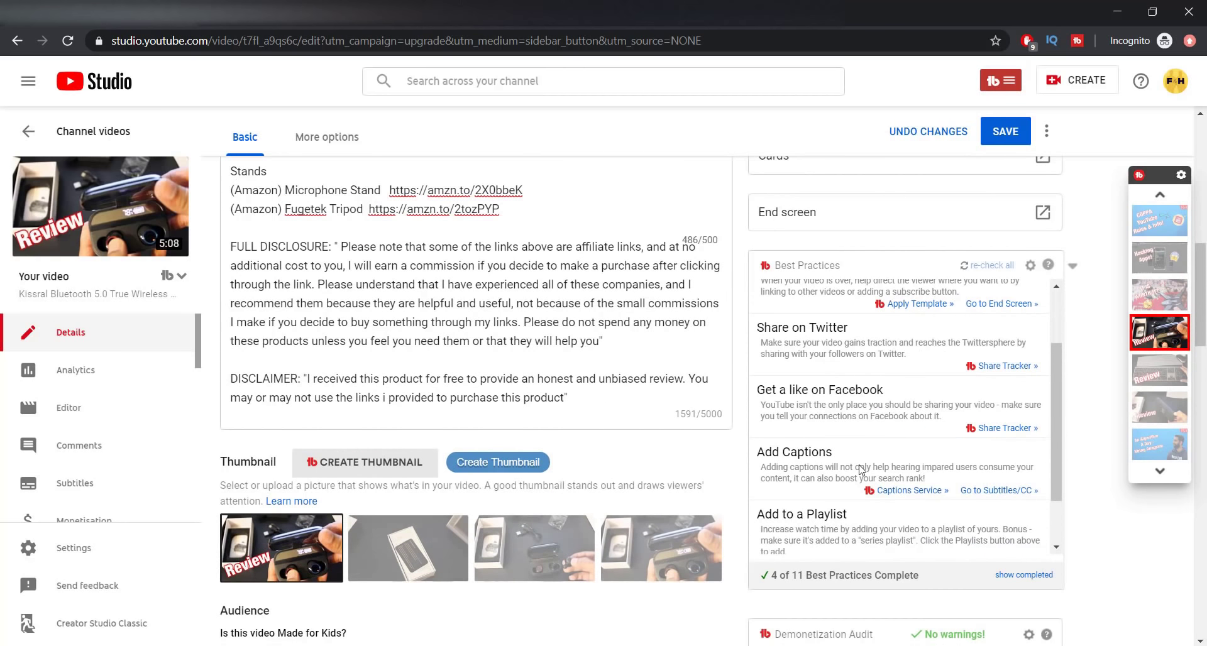
scroll(861, 470, down, 2)
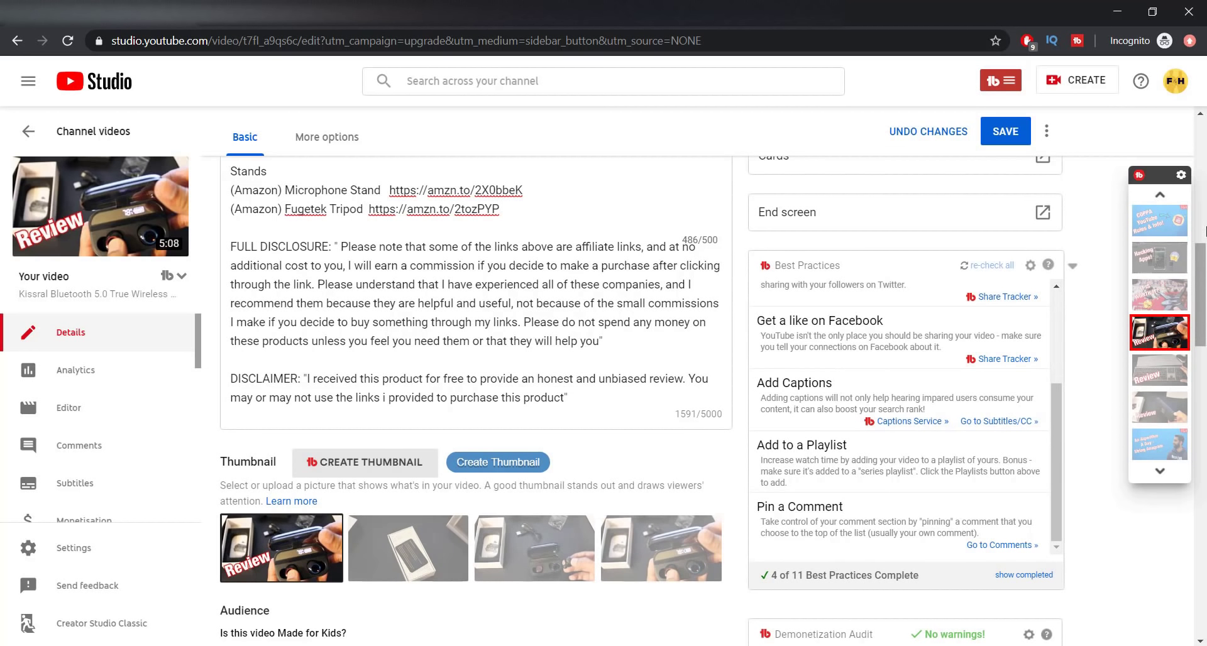
Save the changes to the video's details.
scroll(1205, 146, up, 10)
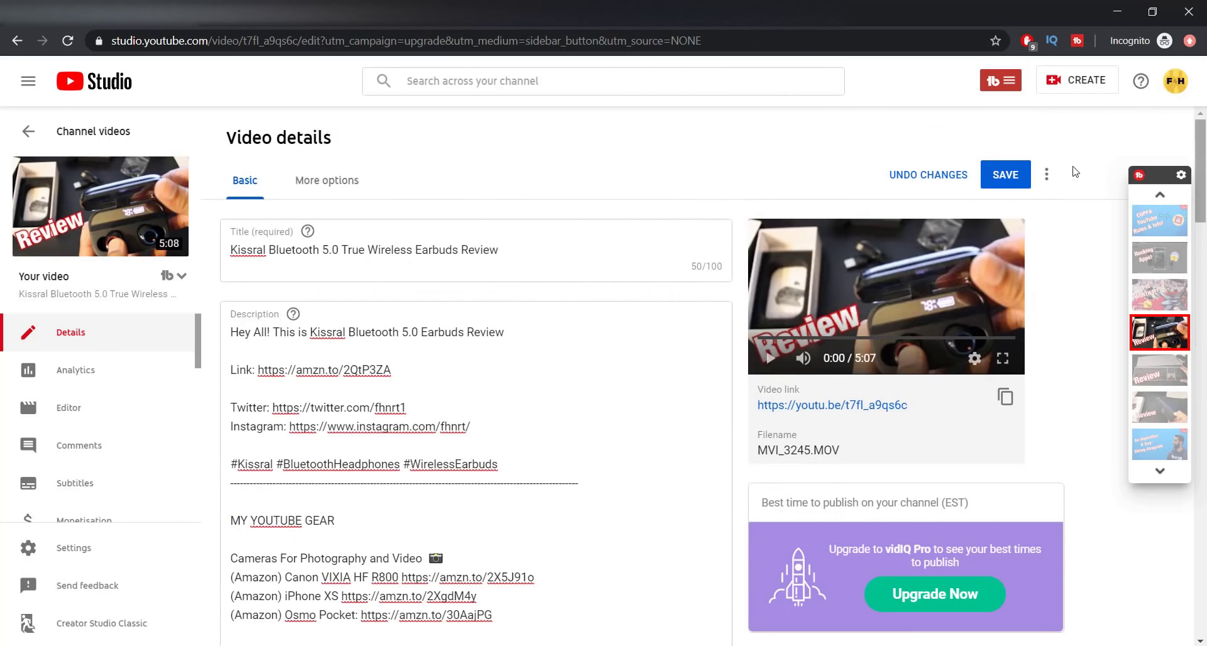
click(1012, 174)
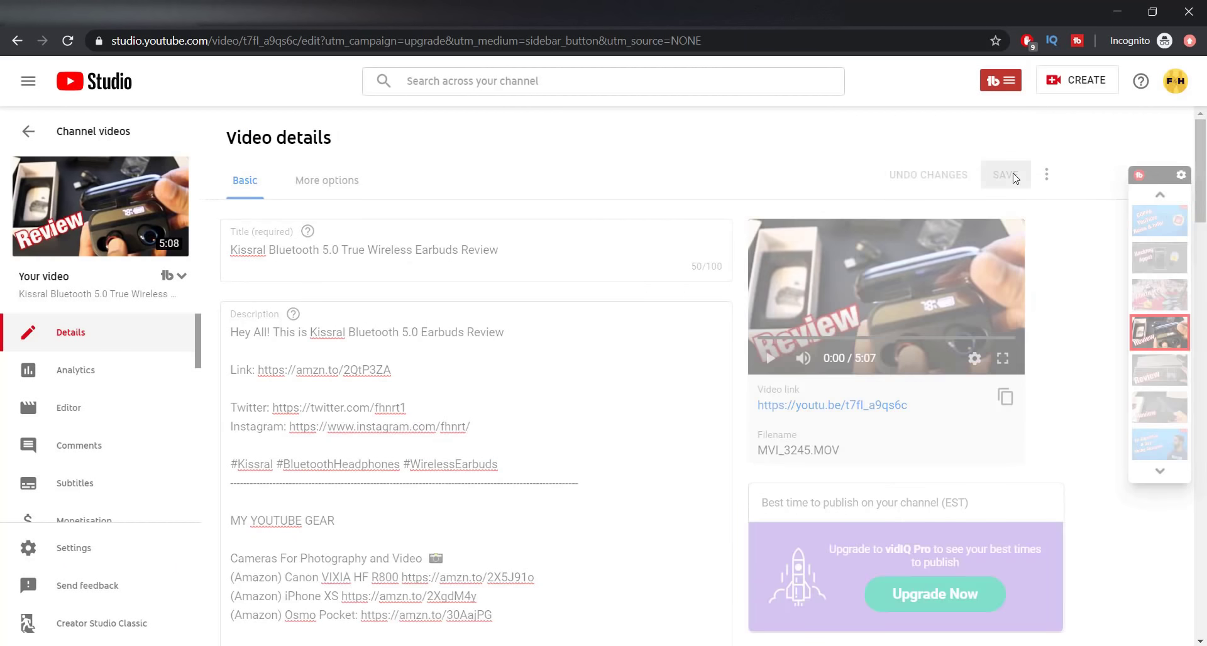
Copy the video's title and search youtube.com for "Kissral Bluetooth 5.0 True Wireless Earbuds Review" in a new tab.
triple_click(447, 252)
key(ctrl+c)
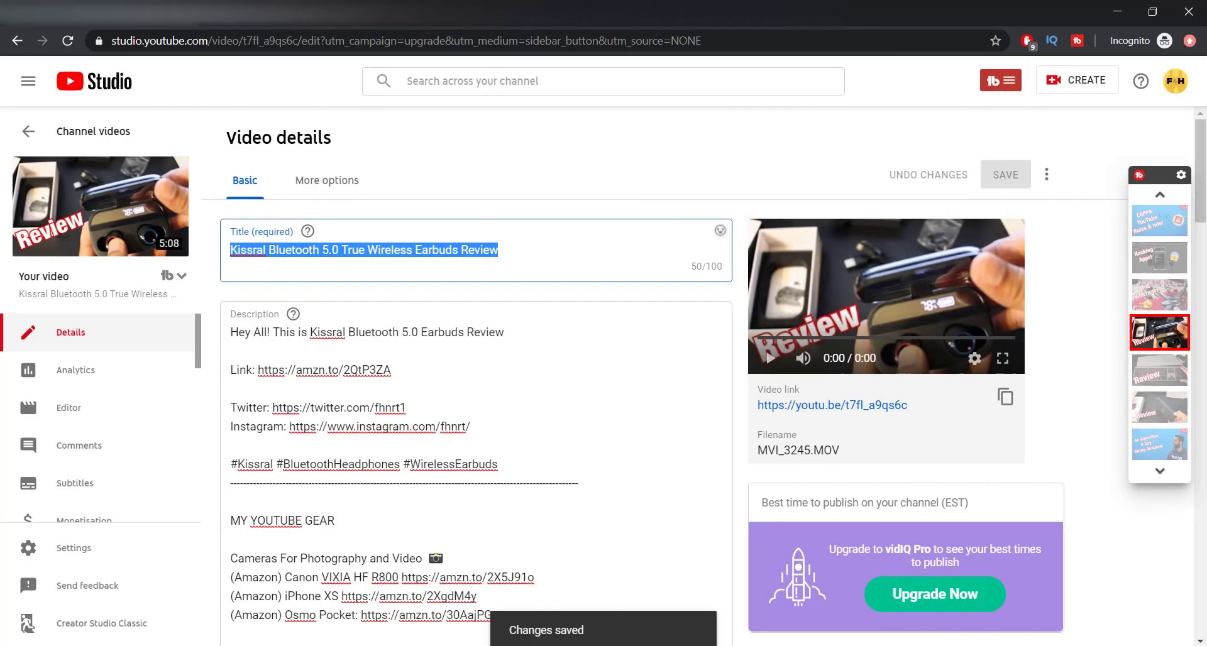
key(ctrl+t)
text(youtube.com)
key(Return)
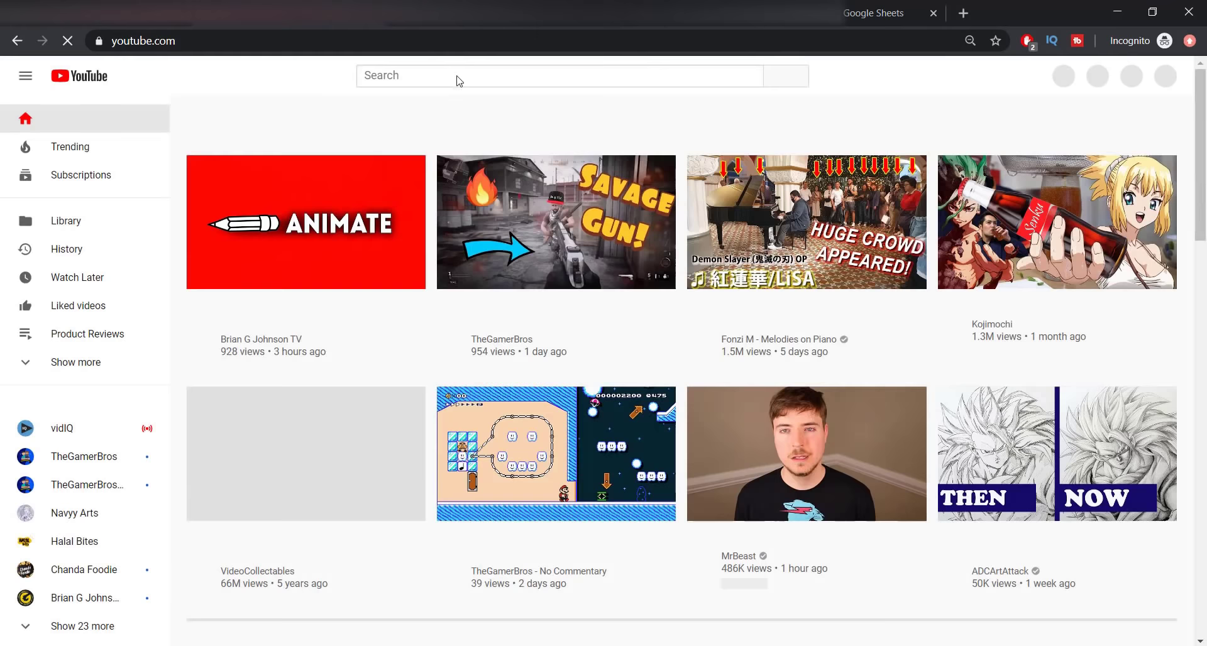
click(459, 76)
key(ctrl+v)
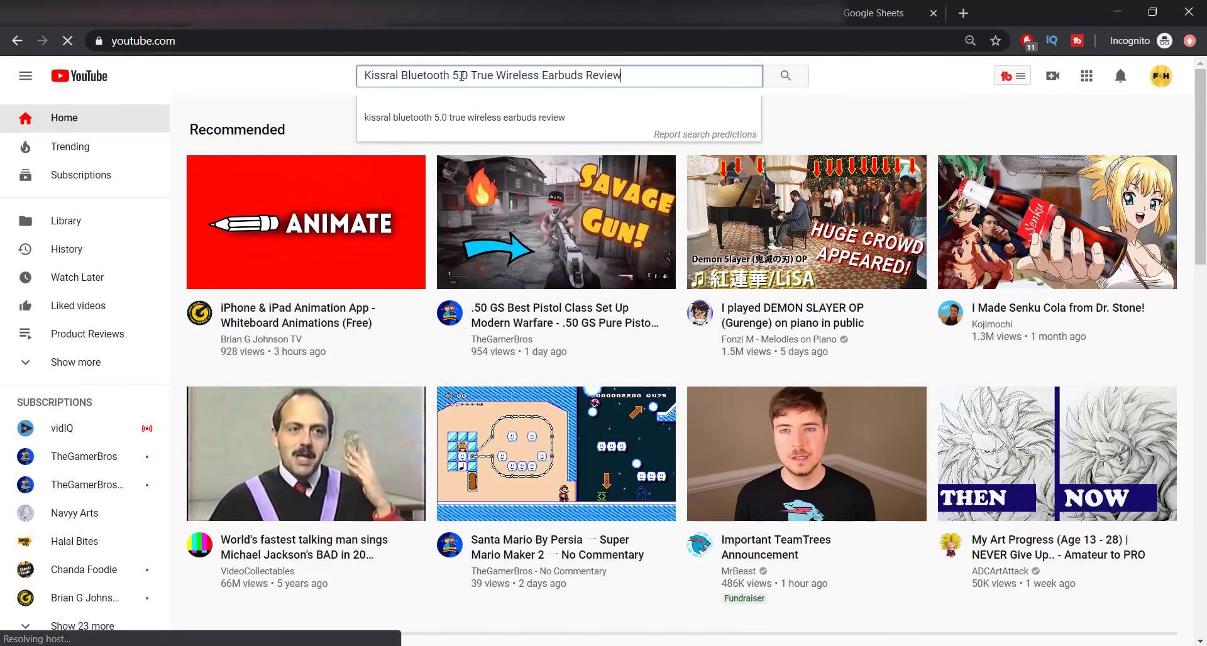
key(Return)
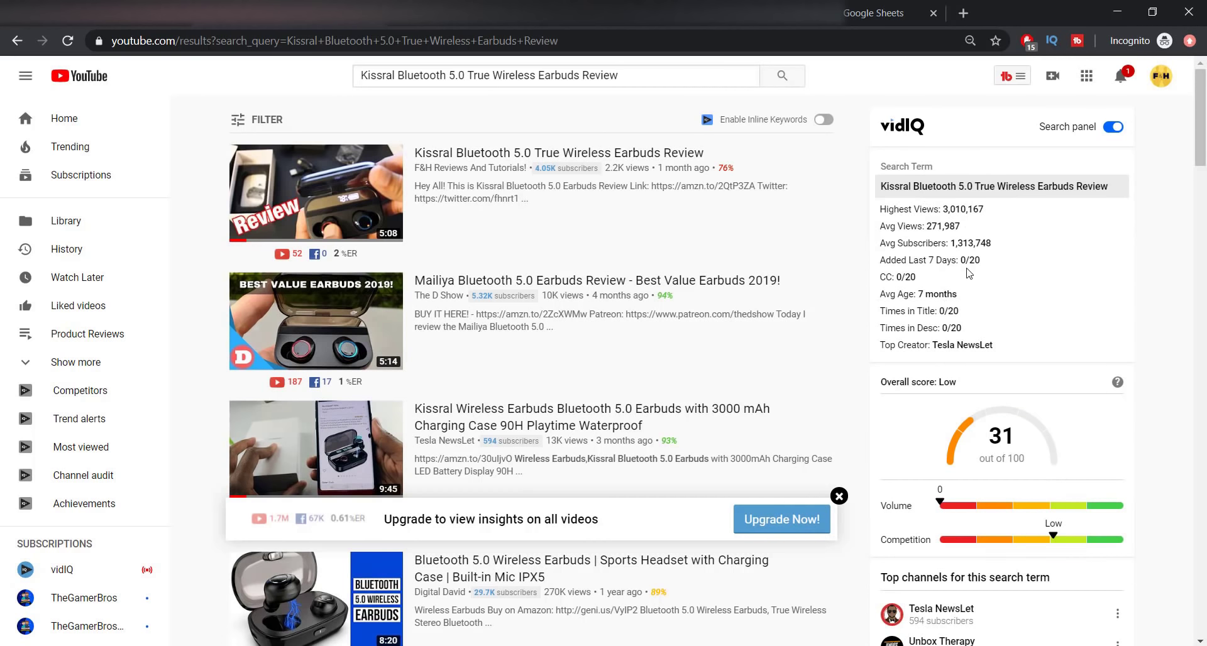
Examine TubeBuddy's Search Explorer for the search term, including its keyword score, keyword stats and most used tags.
scroll(968, 273, down, 5)
scroll(968, 273, down, 12)
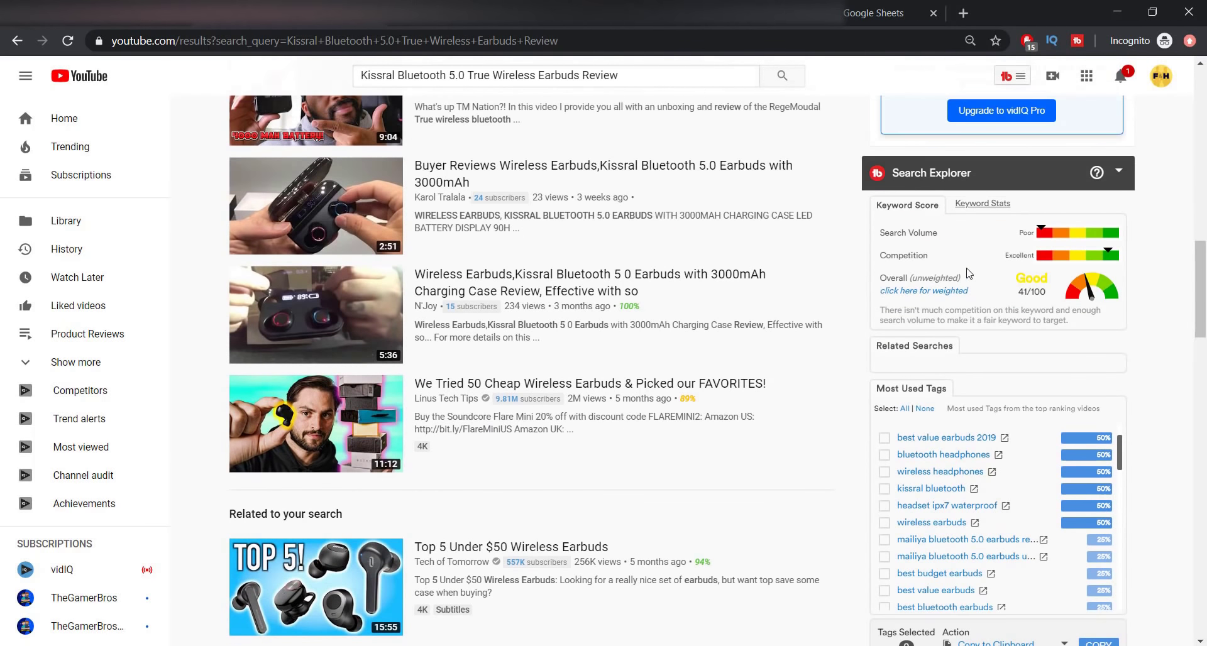
scroll(968, 274, down, 1)
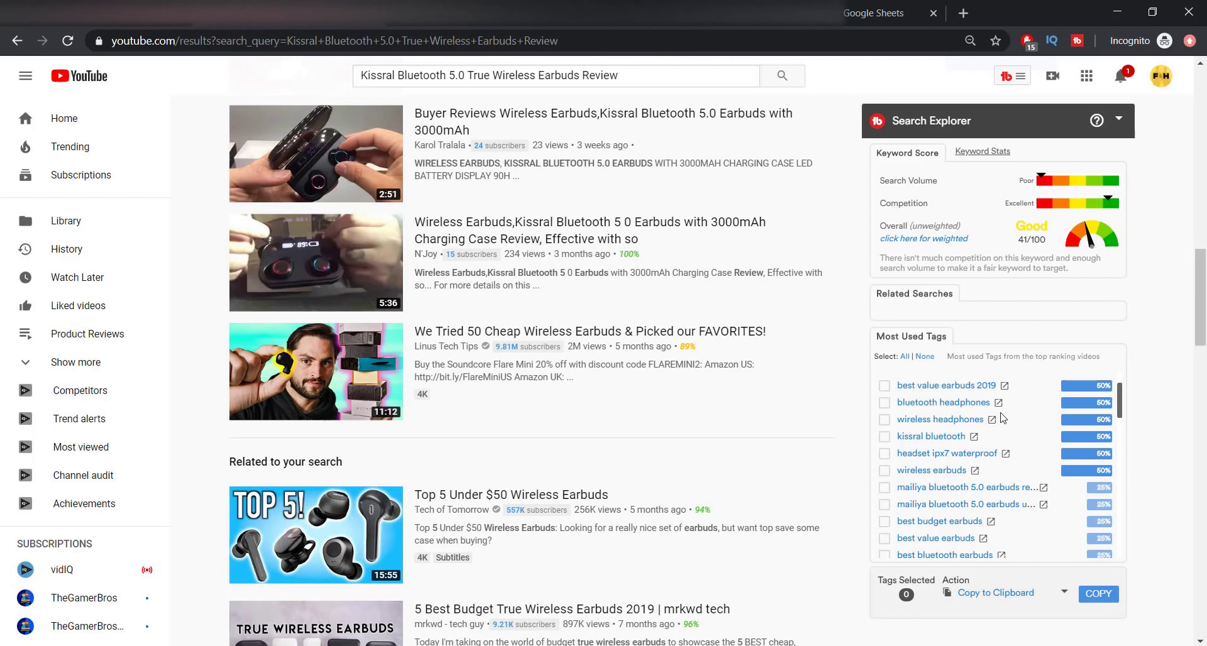
scroll(1003, 418, down, 3)
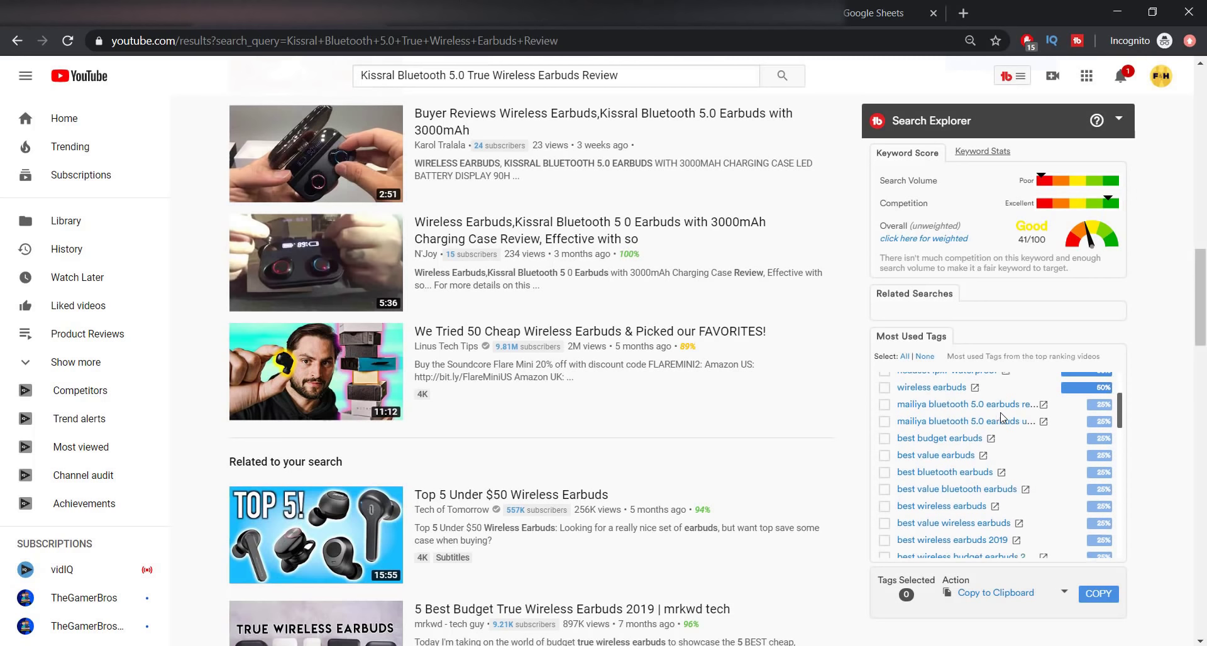
scroll(1003, 418, up, 3)
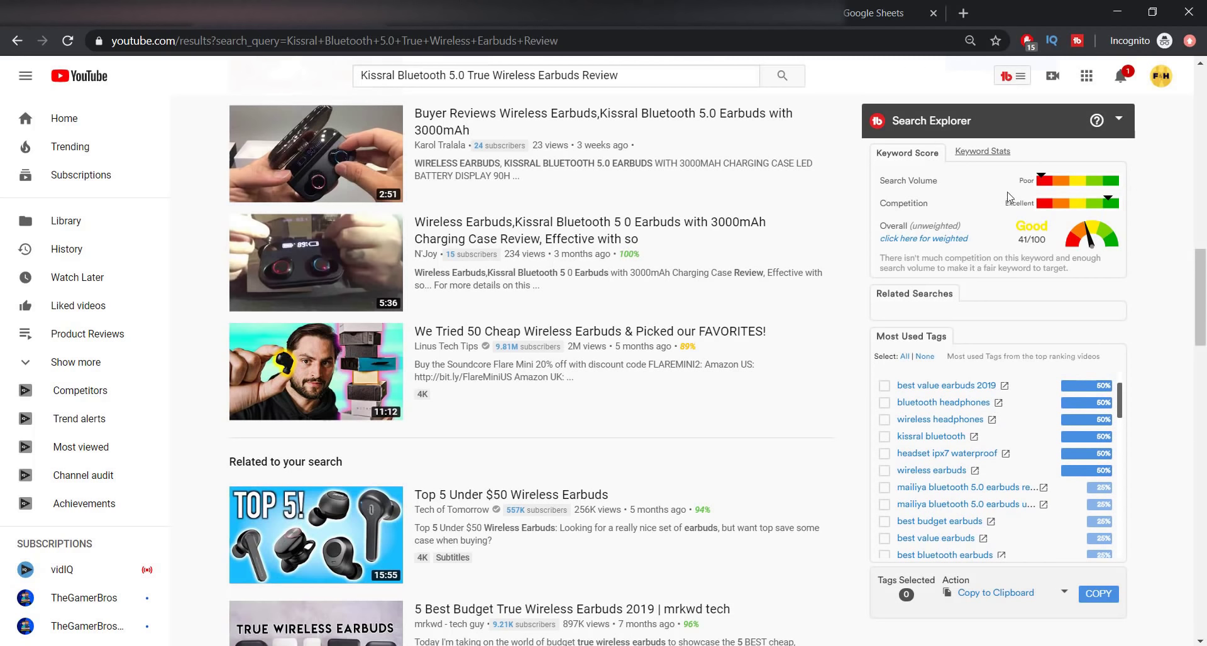
click(990, 154)
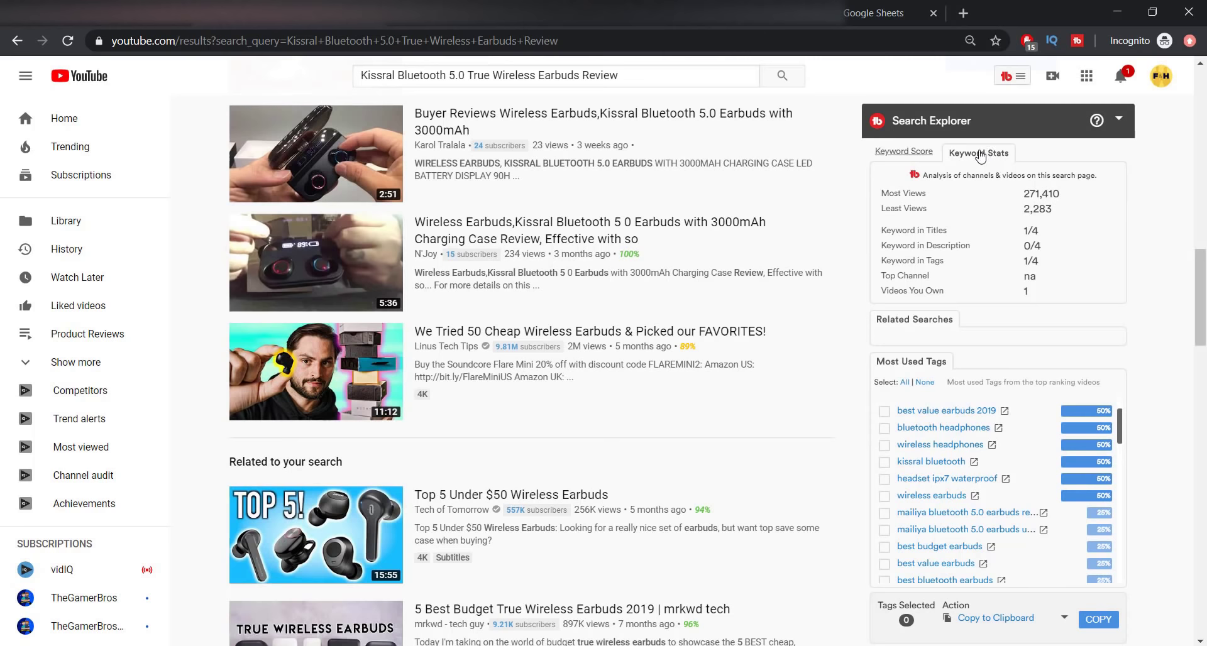
click(903, 152)
scroll(1149, 352, down, 5)
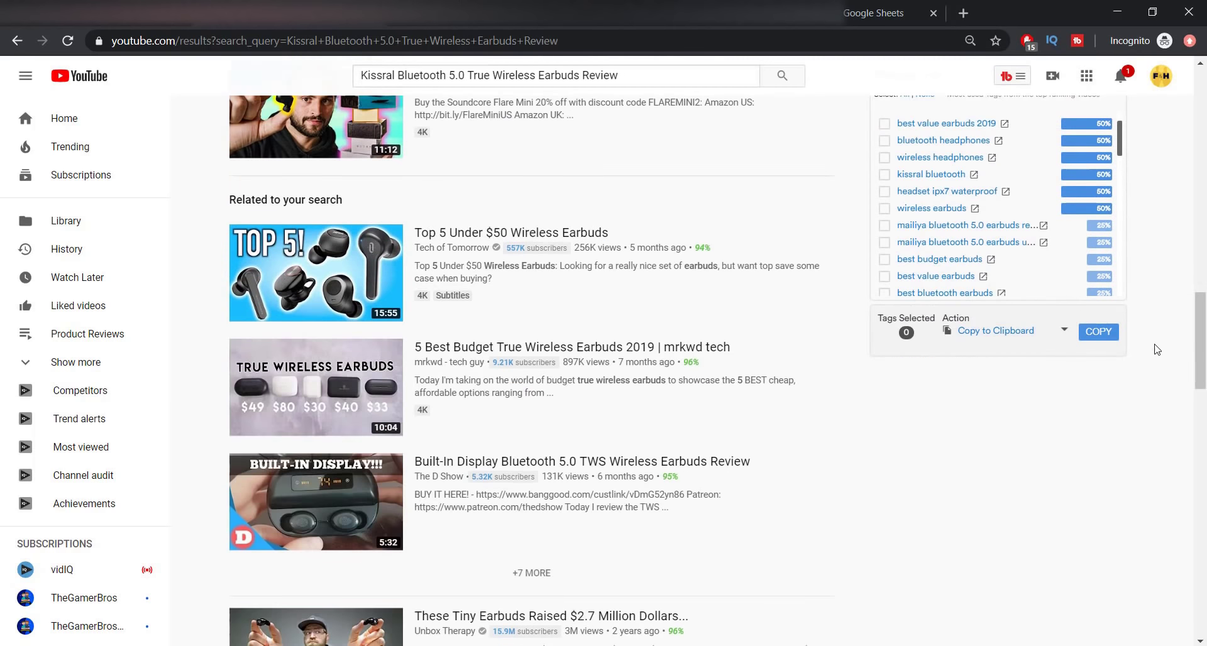
Open the "Kissral Bluetooth 5.0 True Wireless Earbuds Review" video from the search results.
scroll(1150, 355, up, 15)
scroll(1148, 359, up, 5)
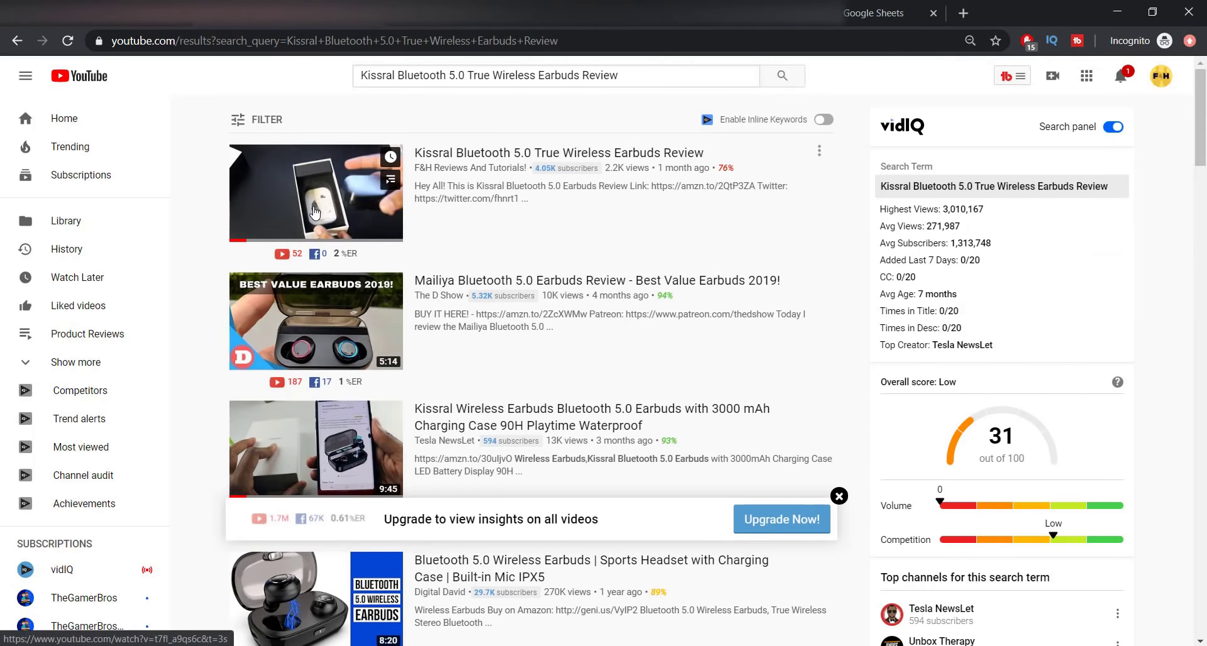
click(335, 217)
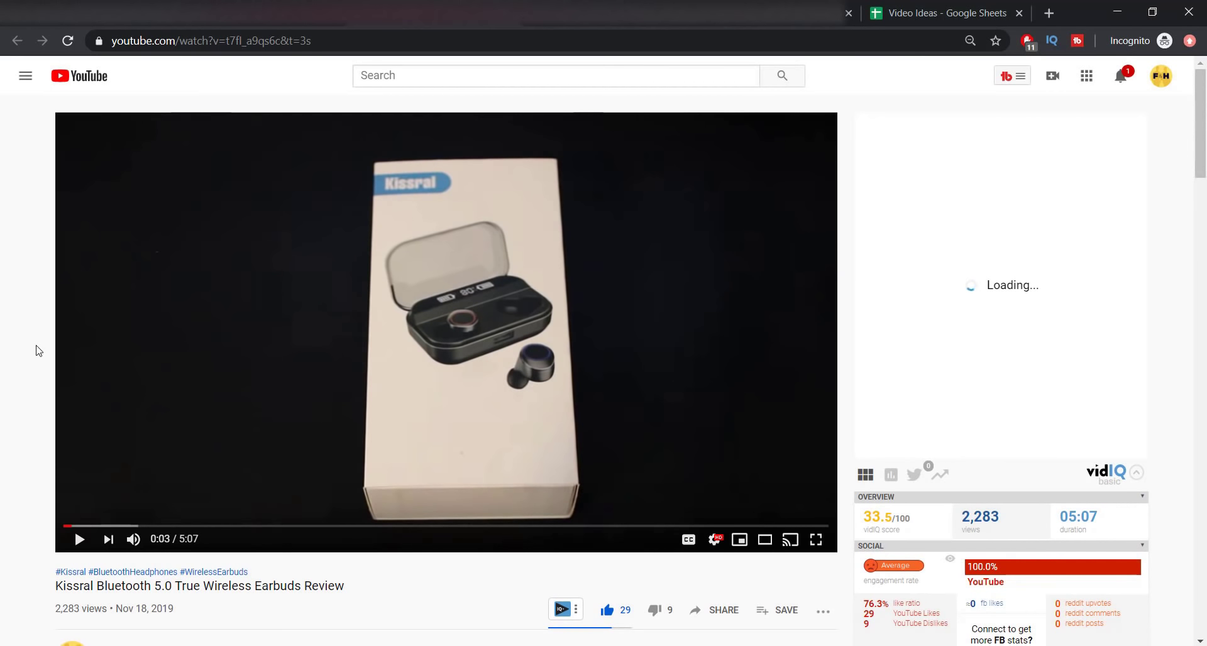
Examine vidIQ's SEO score, optimization checklist, channel stats and ranked video tags on the video's watch page.
scroll(684, 426, down, 6)
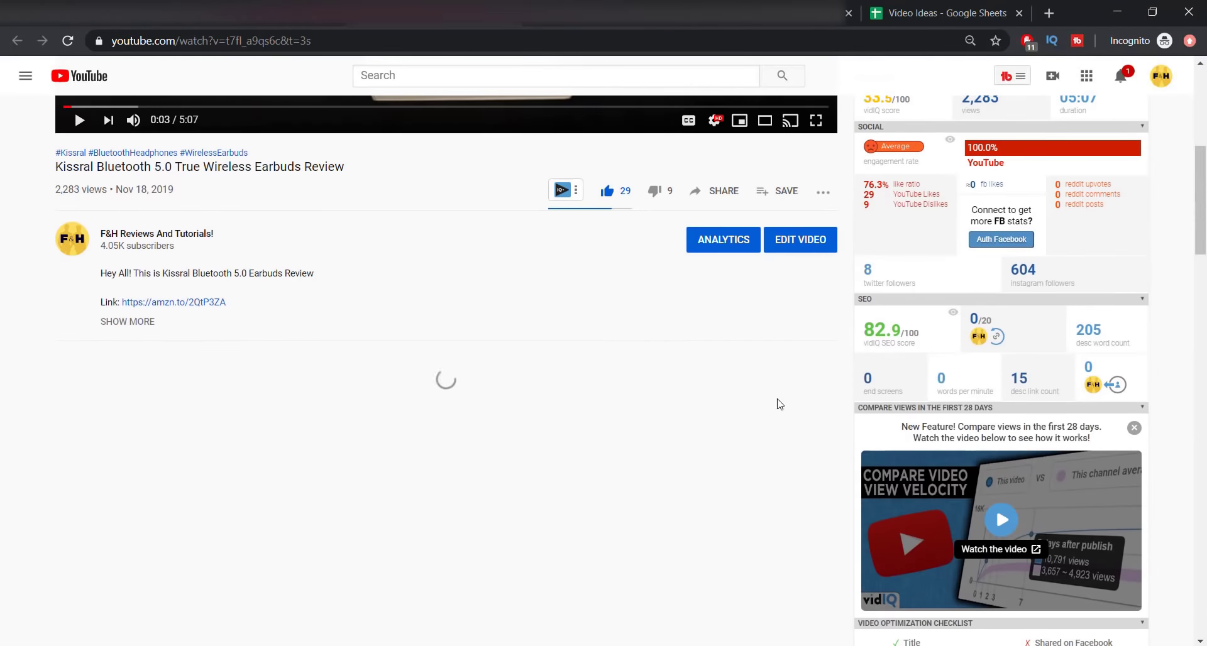
scroll(809, 370, up, 1)
scroll(808, 371, down, 10)
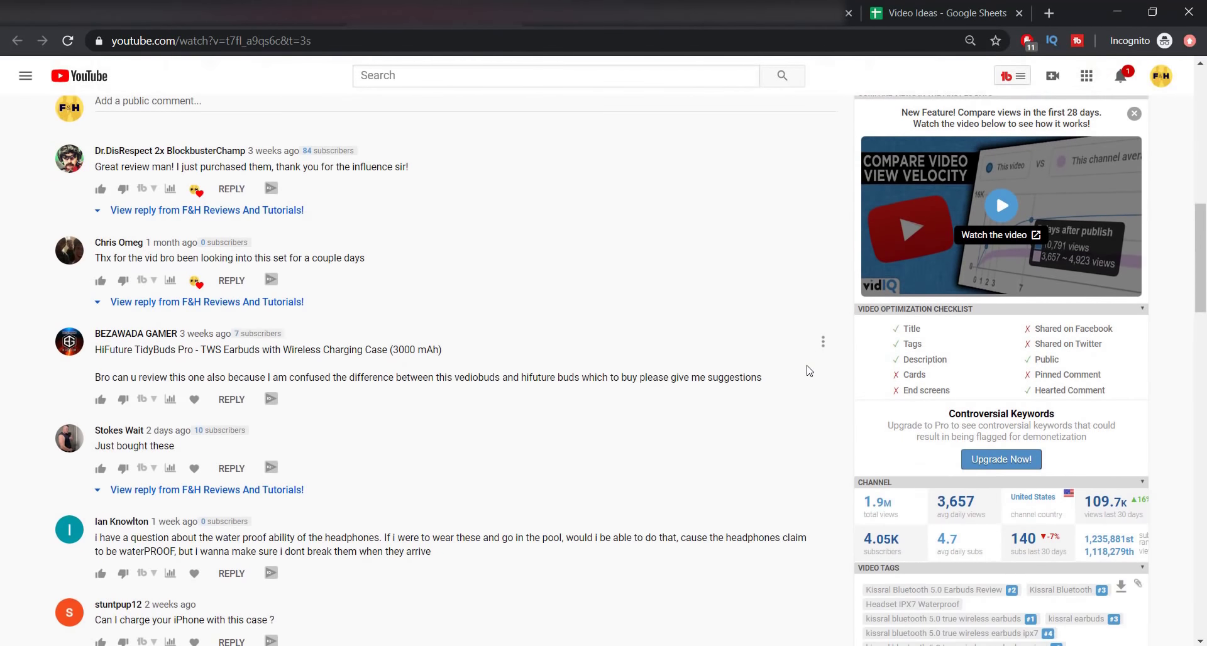
scroll(809, 371, up, 1)
scroll(809, 371, down, 8)
scroll(809, 370, up, 7)
scroll(809, 371, up, 15)
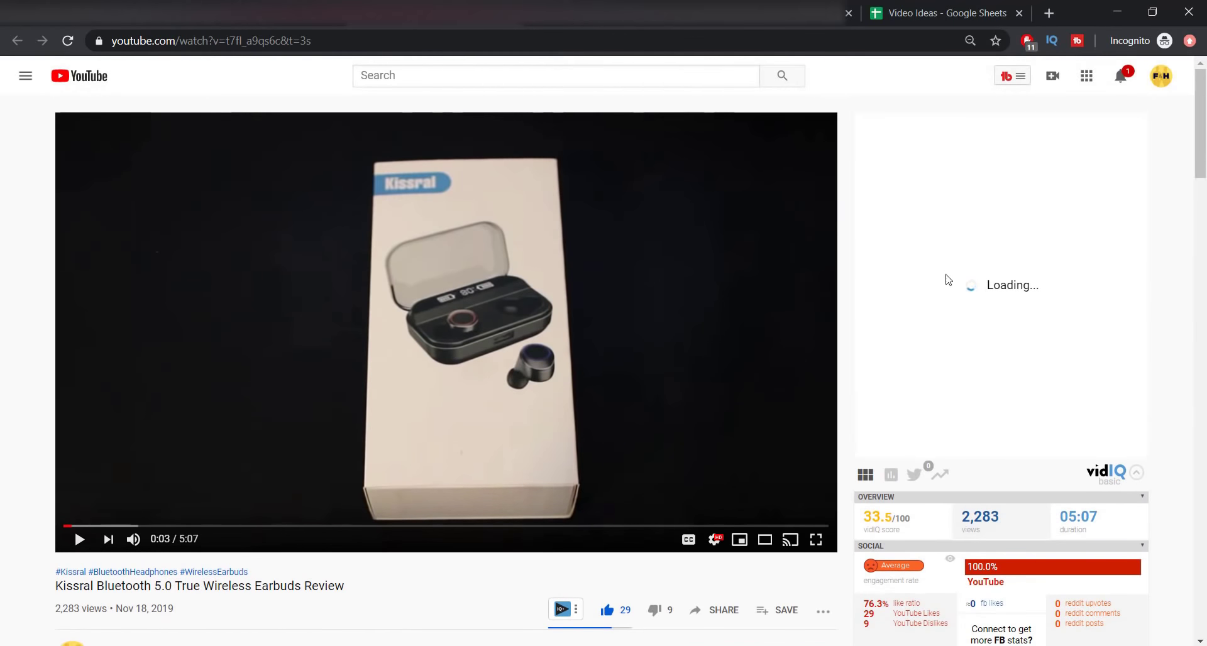
scroll(809, 371, down, 15)
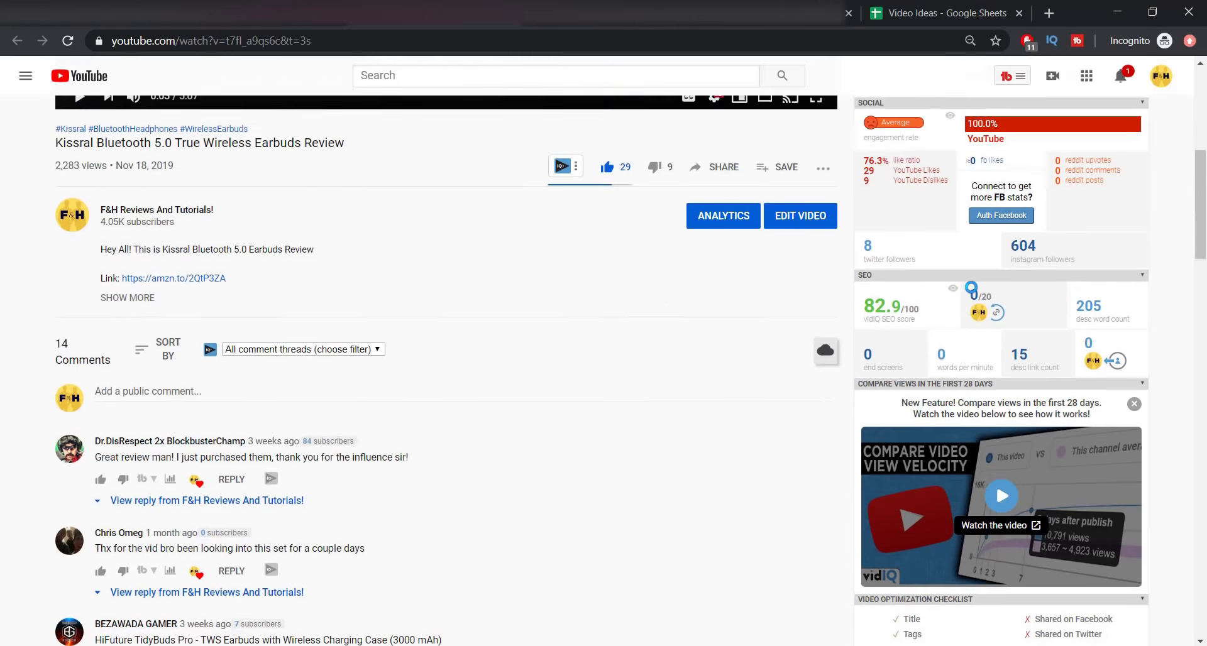
scroll(971, 287, down, 2)
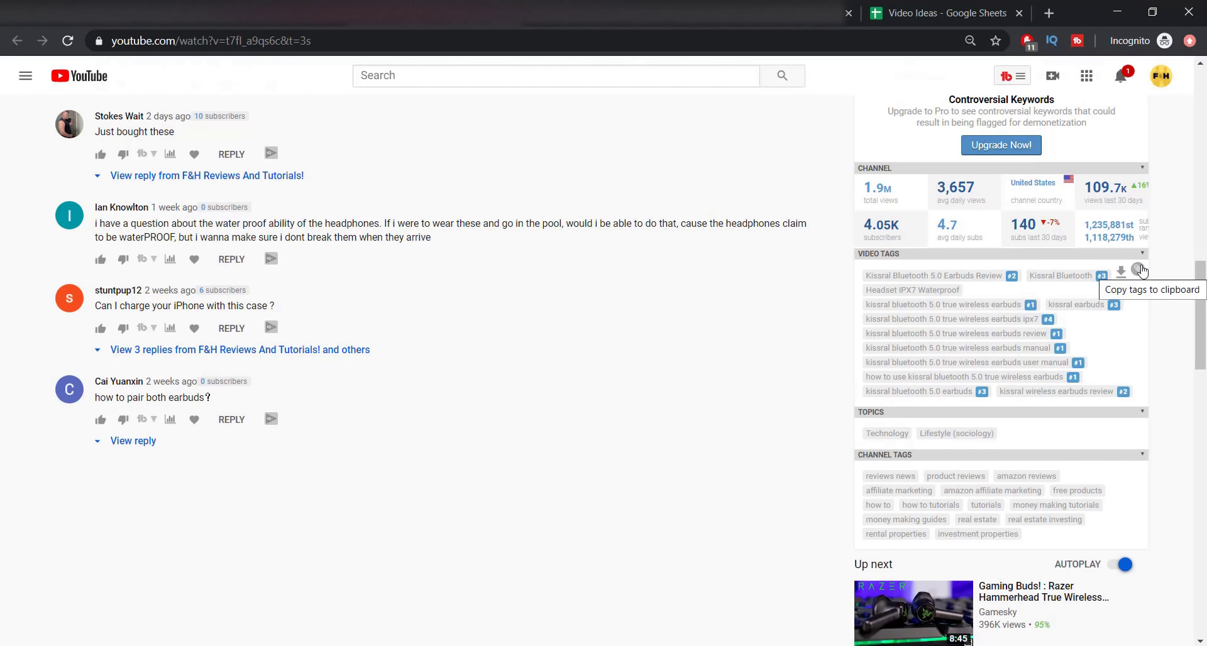
scroll(1142, 270, up, 7)
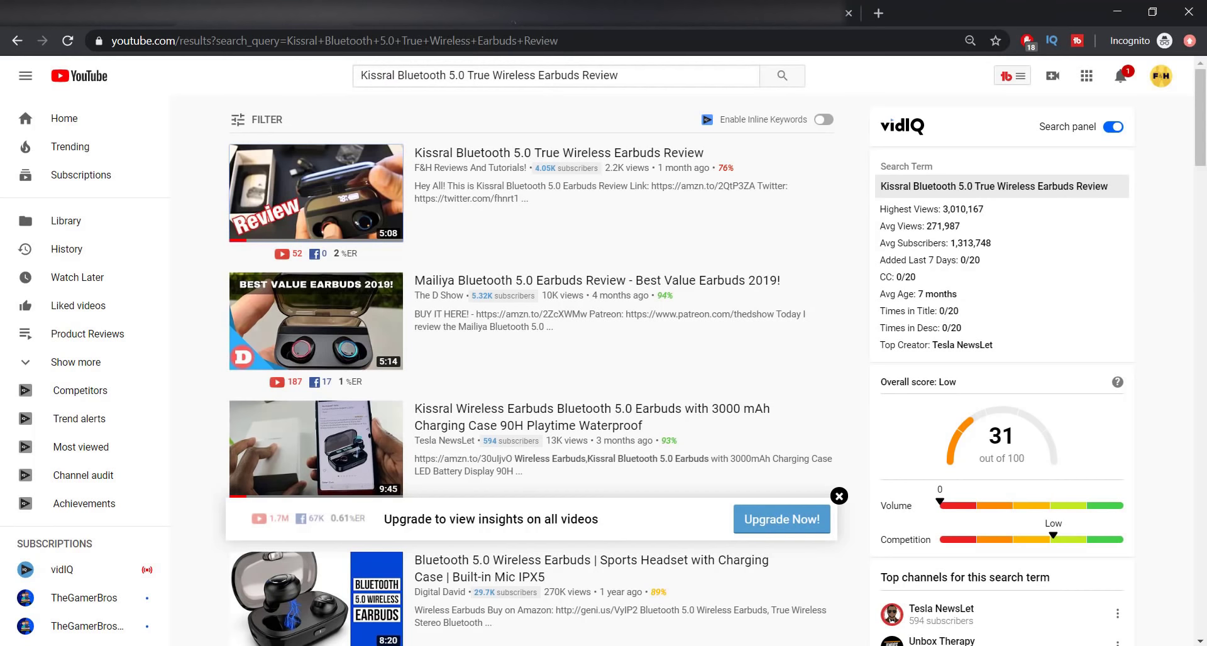
Search YouTube for "airpods" from the results page, and examine the vidIQ overall score and TubeBuddy keyword score for that term.
triple_click(474, 75)
text(airpods)
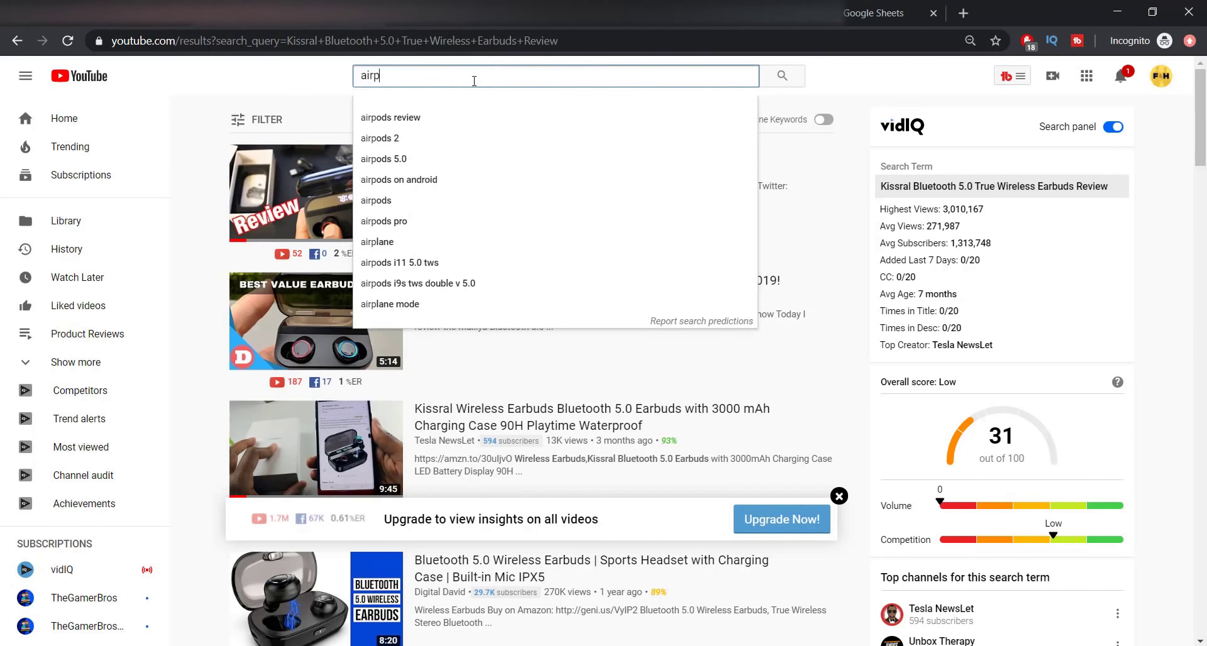
key(Return)
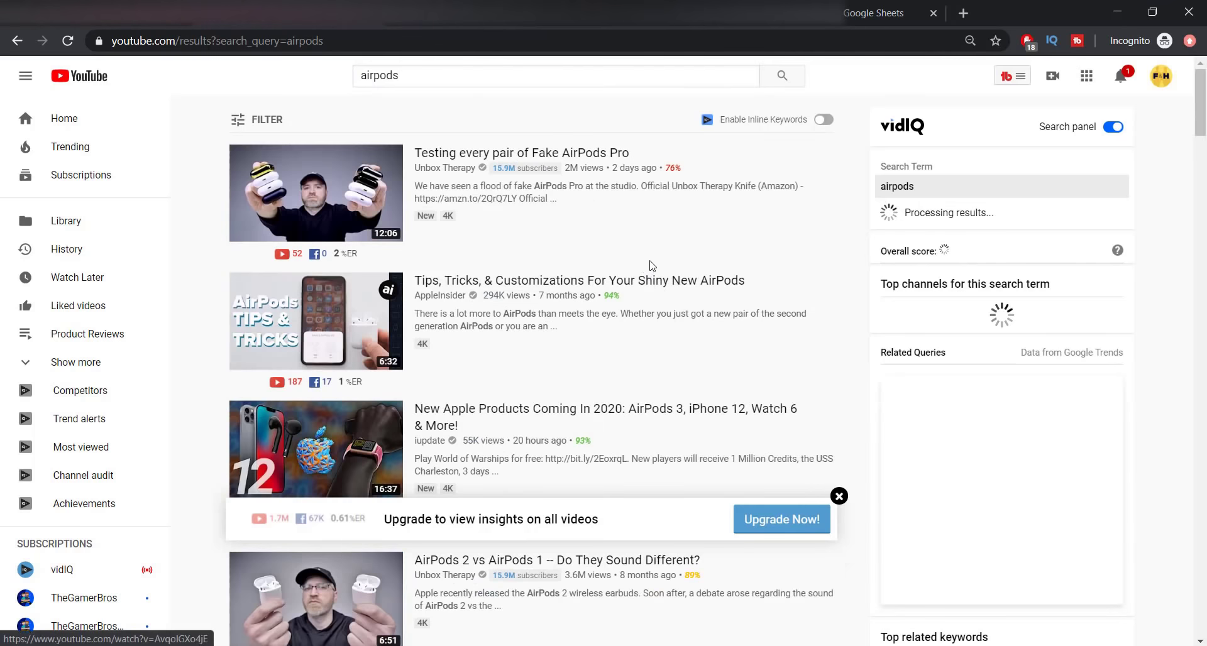
scroll(837, 262, down, 3)
scroll(837, 262, down, 10)
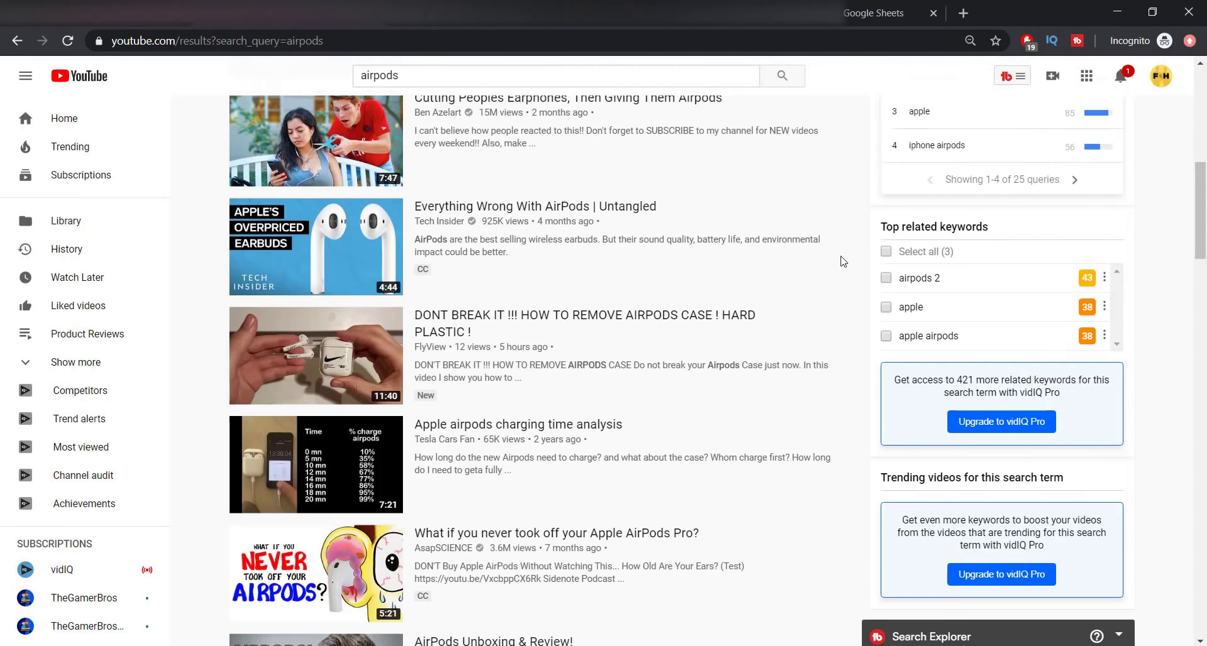
scroll(945, 342, up, 10)
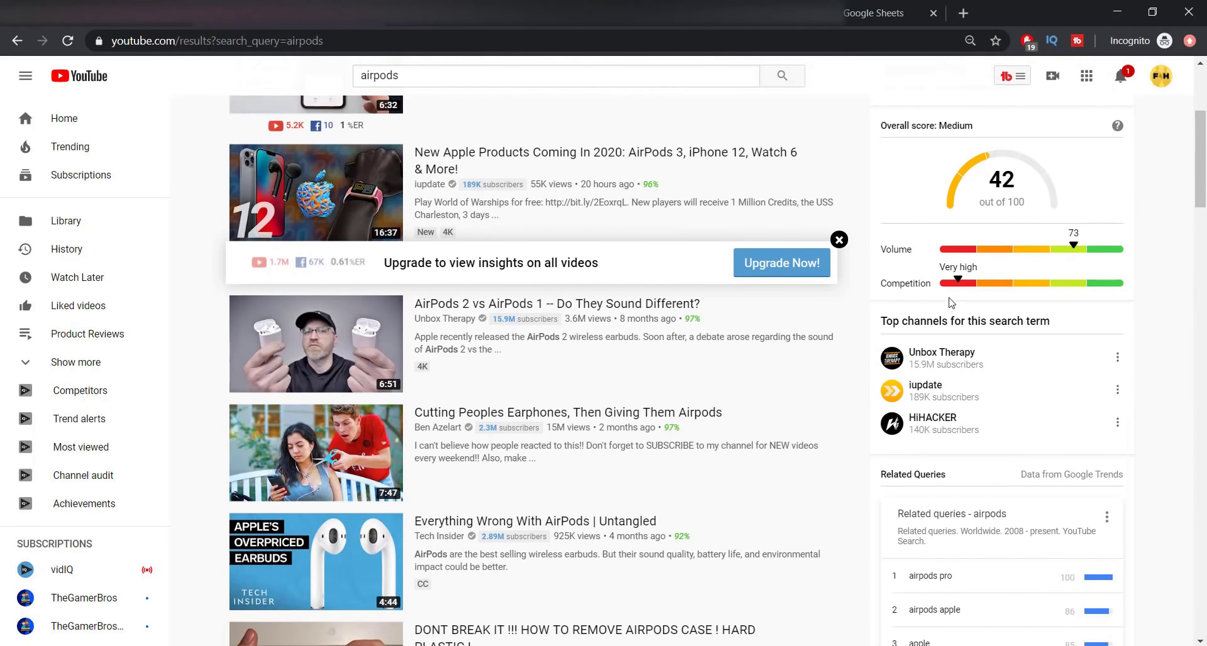
scroll(945, 302, up, 2)
scroll(911, 302, down, 10)
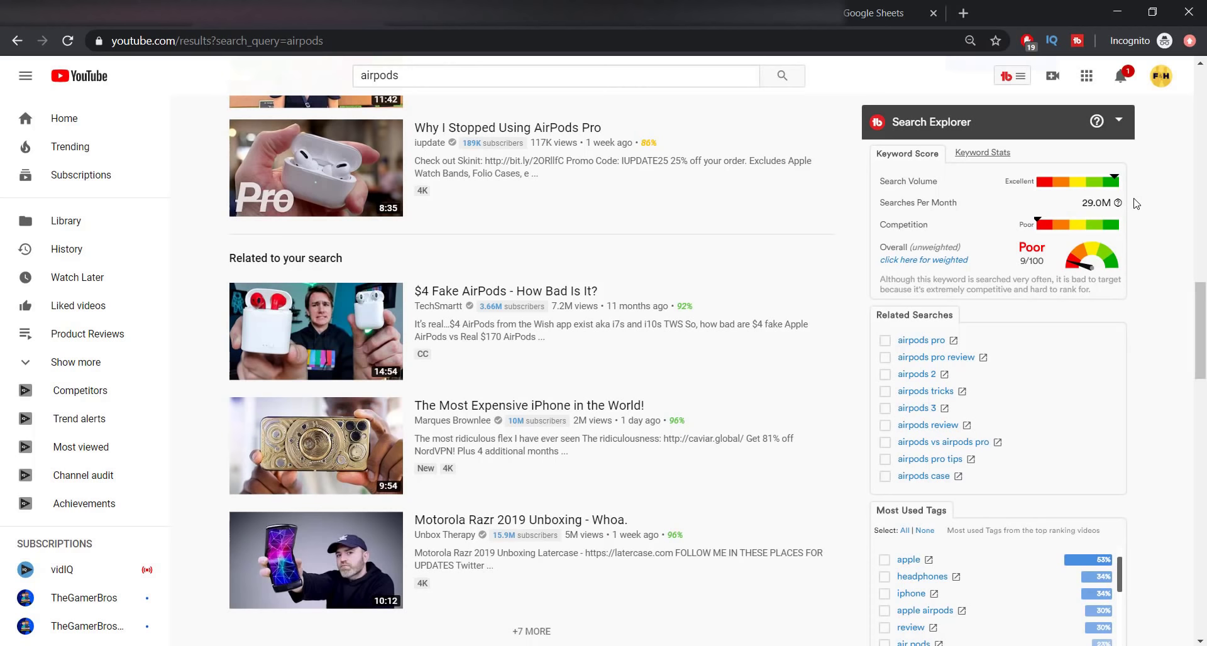
Search YouTube for "fake airpods vs real" in place of the current term.
double_click(472, 74)
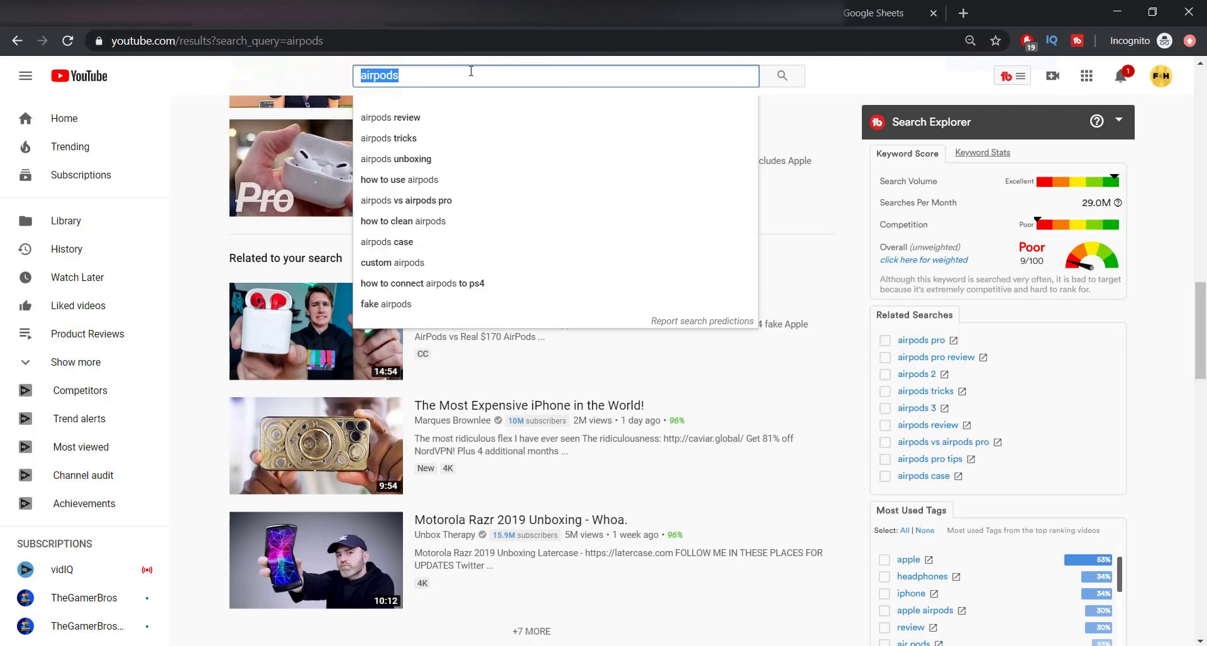
text(fake airpods )
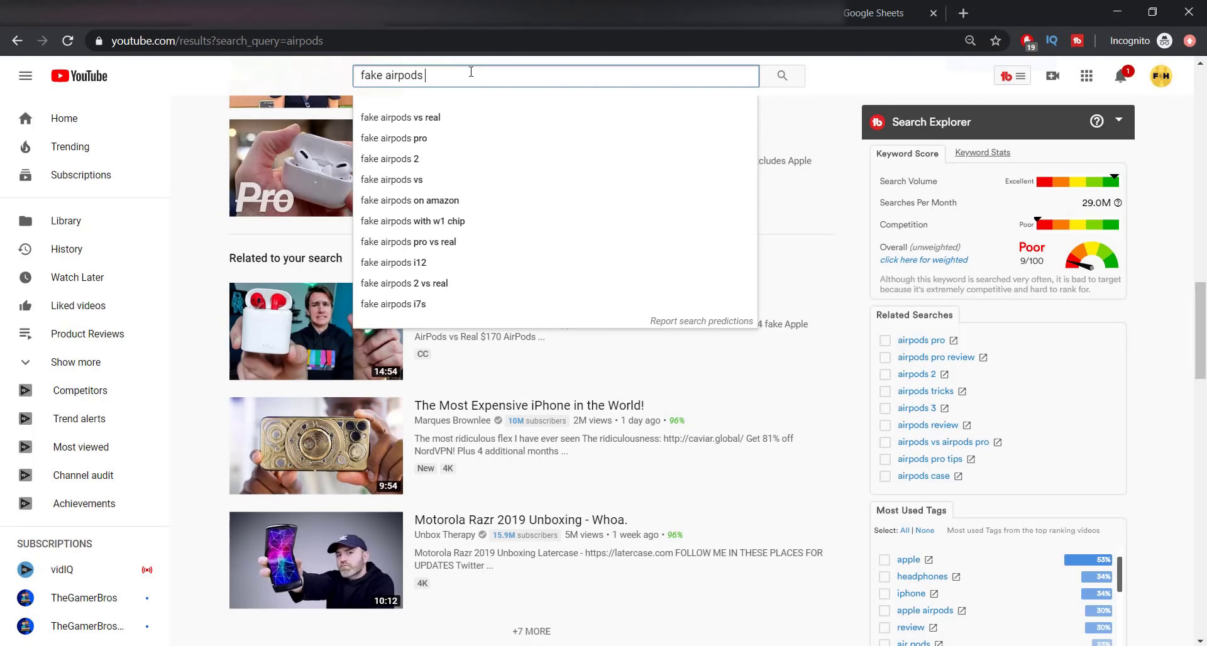
text(vs real)
key(Return)
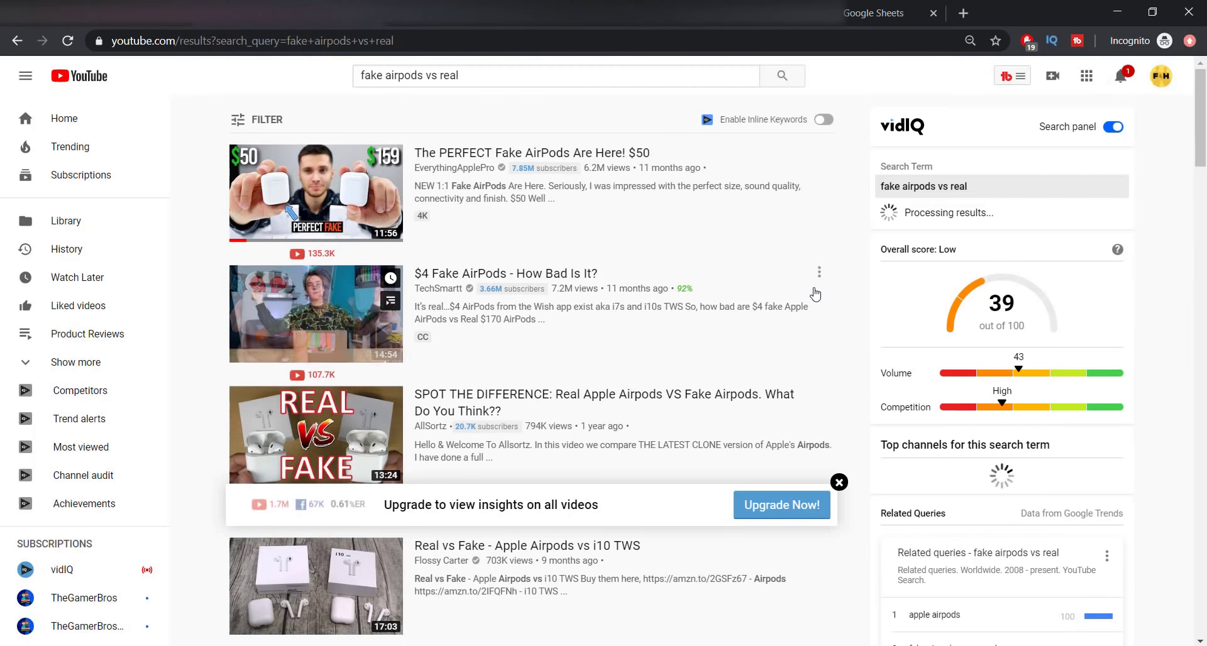
Examine the TubeBuddy Search Explorer's keyword score, related searches and keyword stats for the "fake airpods vs real" search.
scroll(815, 293, down, 14)
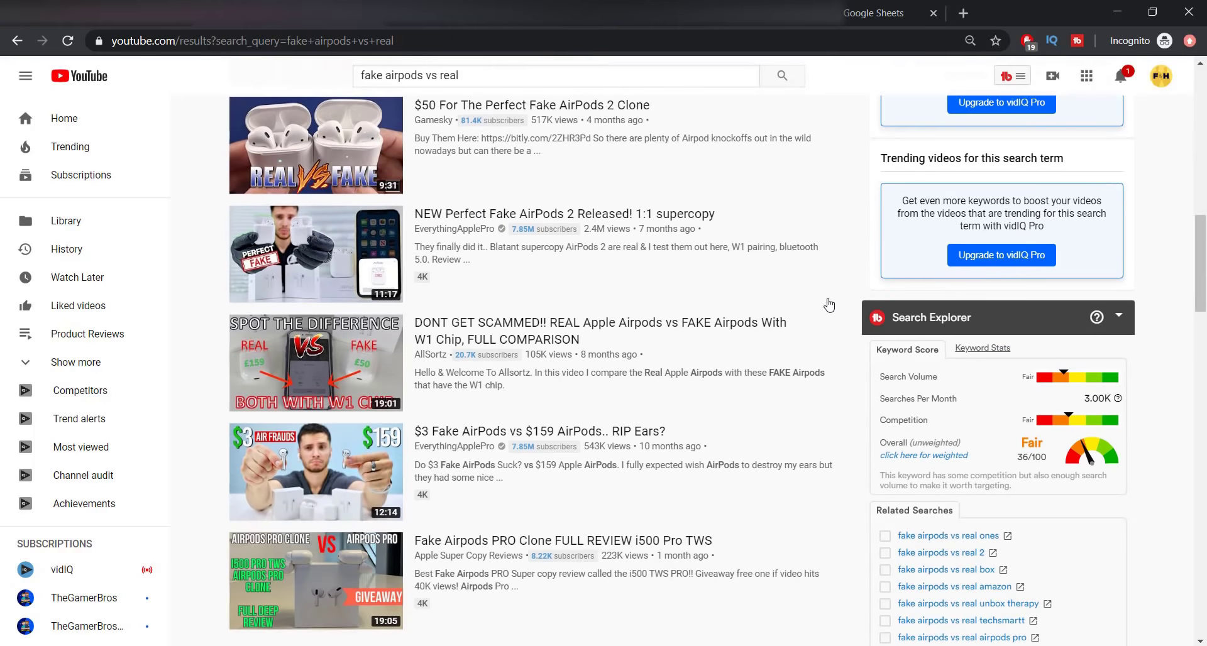
scroll(829, 305, down, 2)
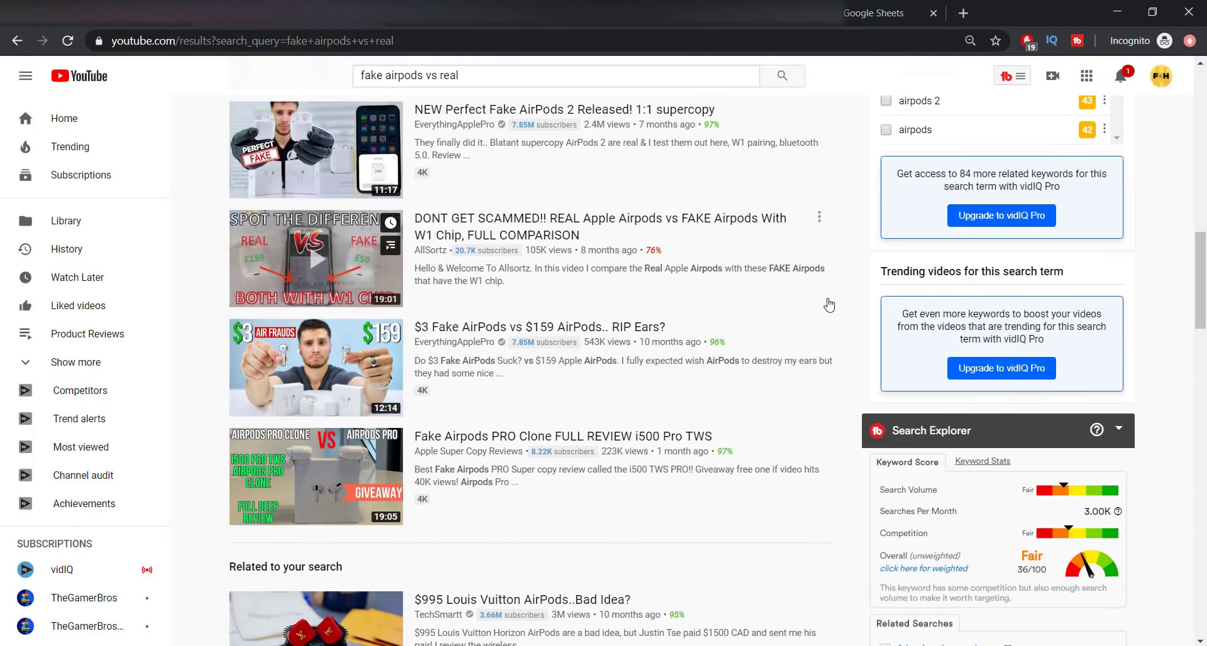
scroll(826, 339, down, 3)
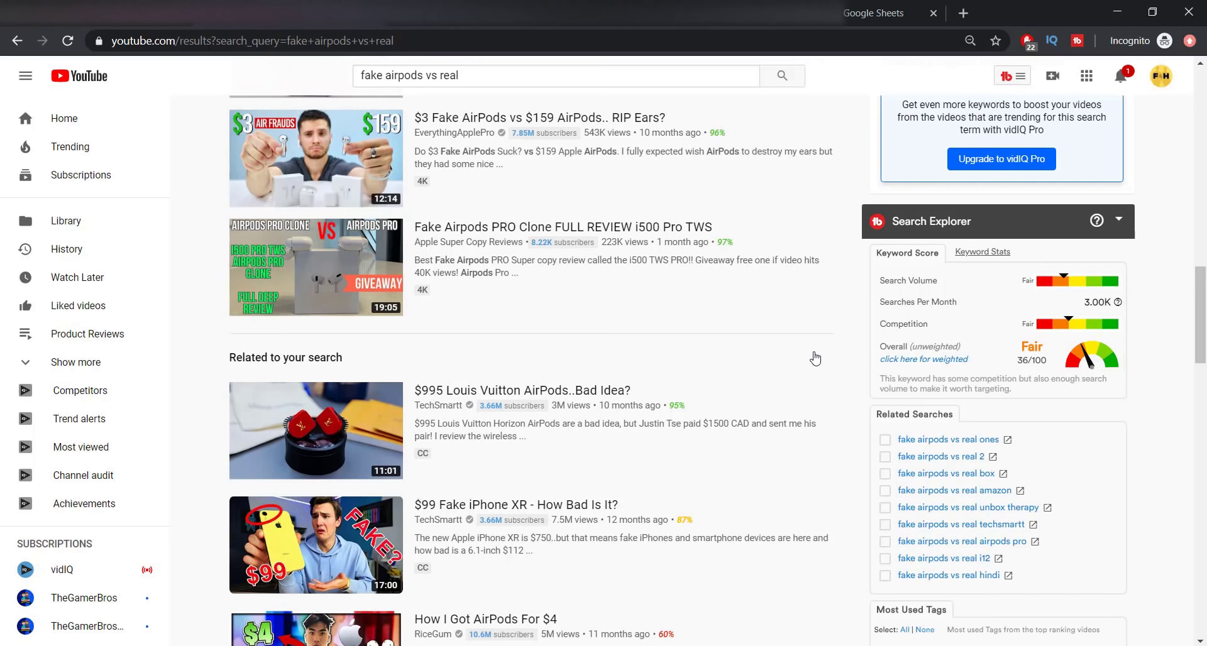
scroll(815, 358, down, 2)
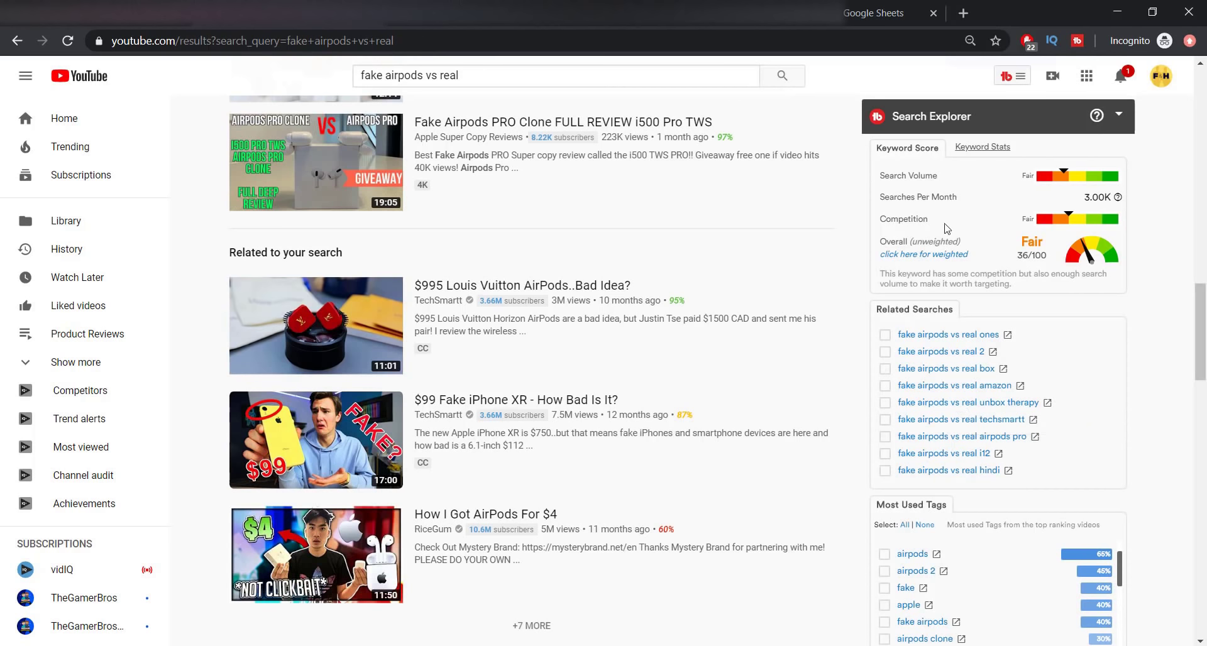
click(971, 154)
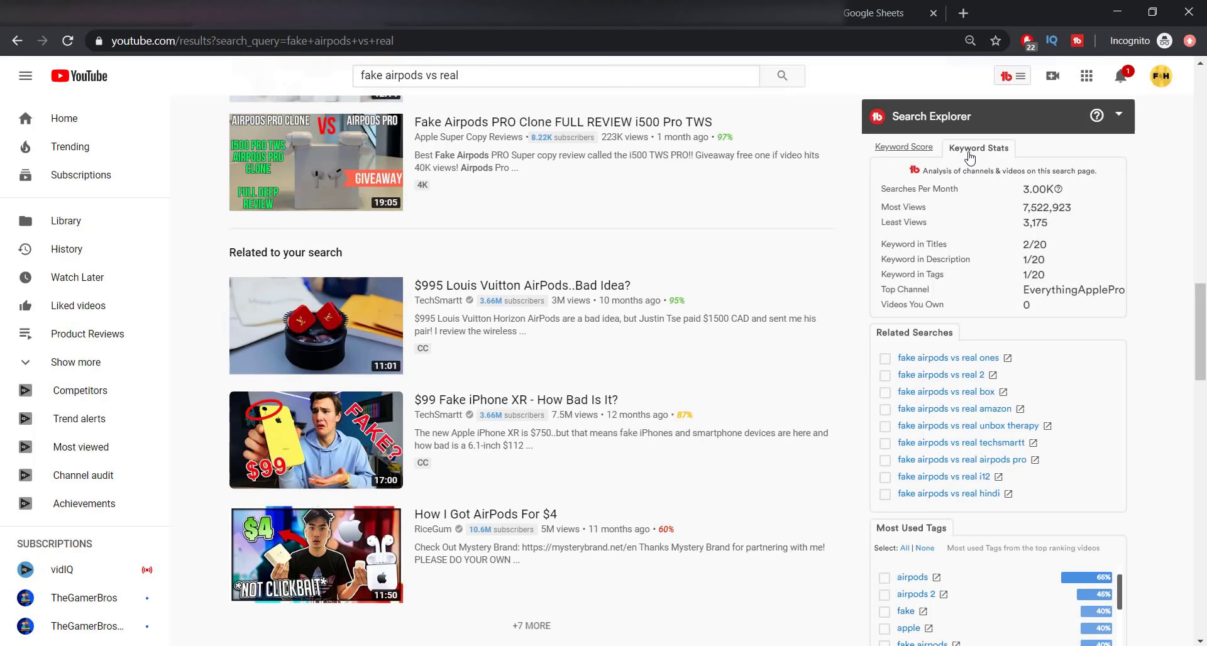
click(903, 150)
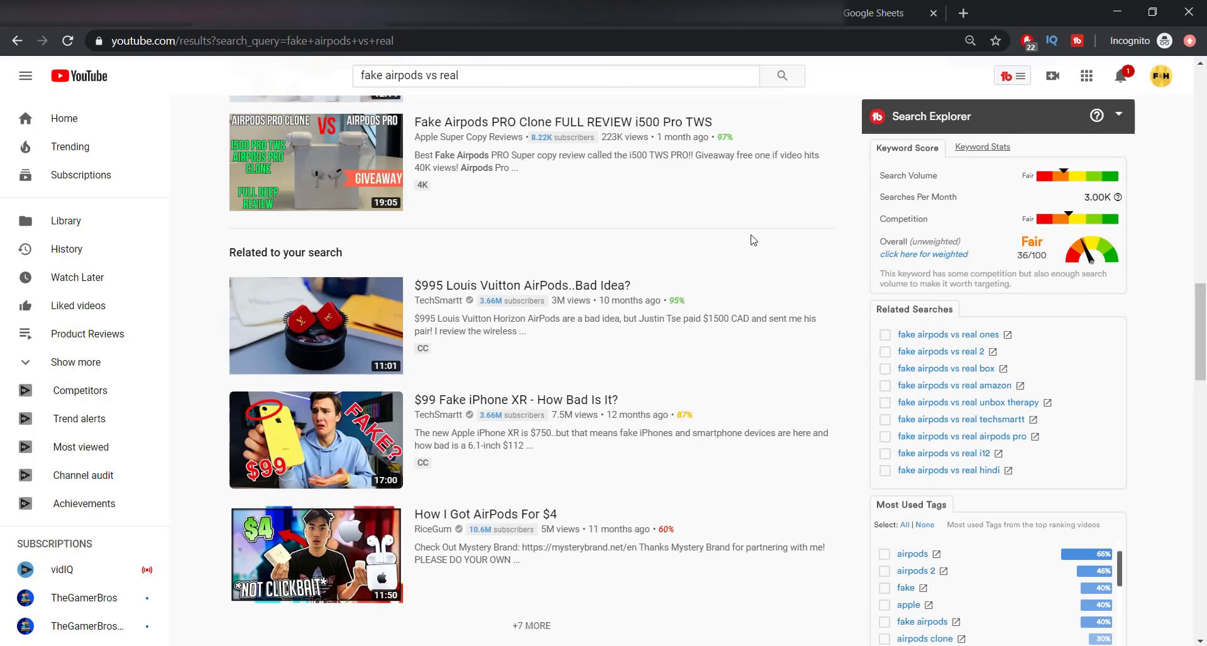
scroll(754, 240, up, 20)
On the TubeBuddy website, open the pricing page and examine the Pro, Star and Legend plan prices.
mouse_move(755, 237)
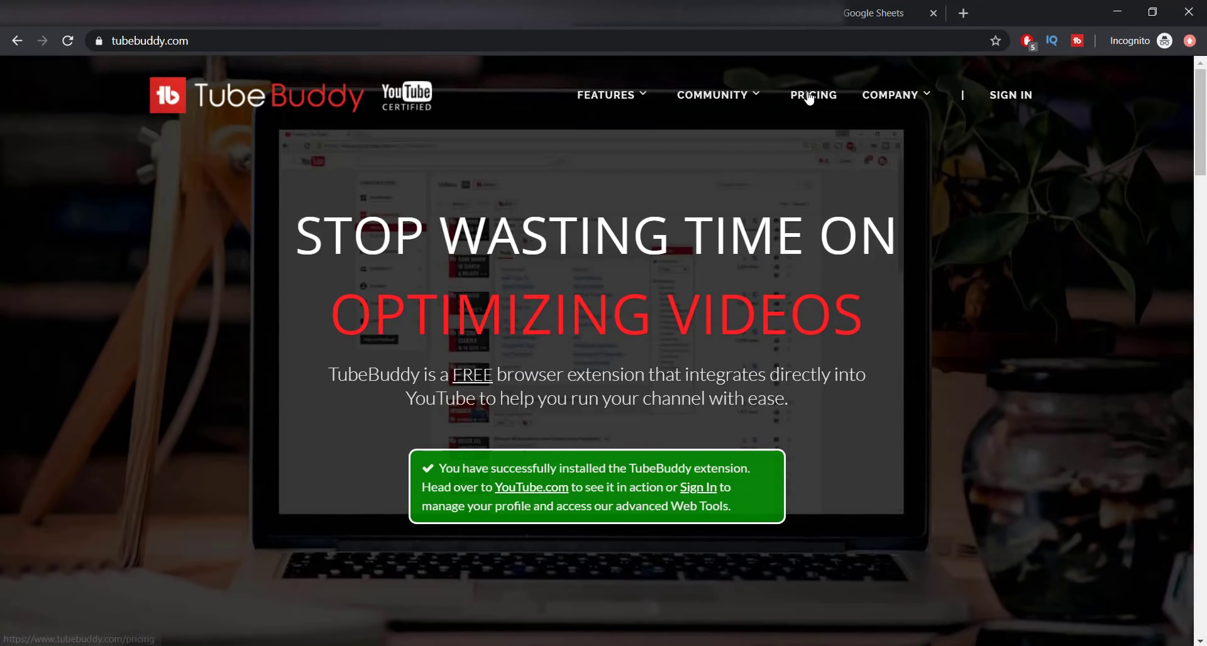
click(809, 96)
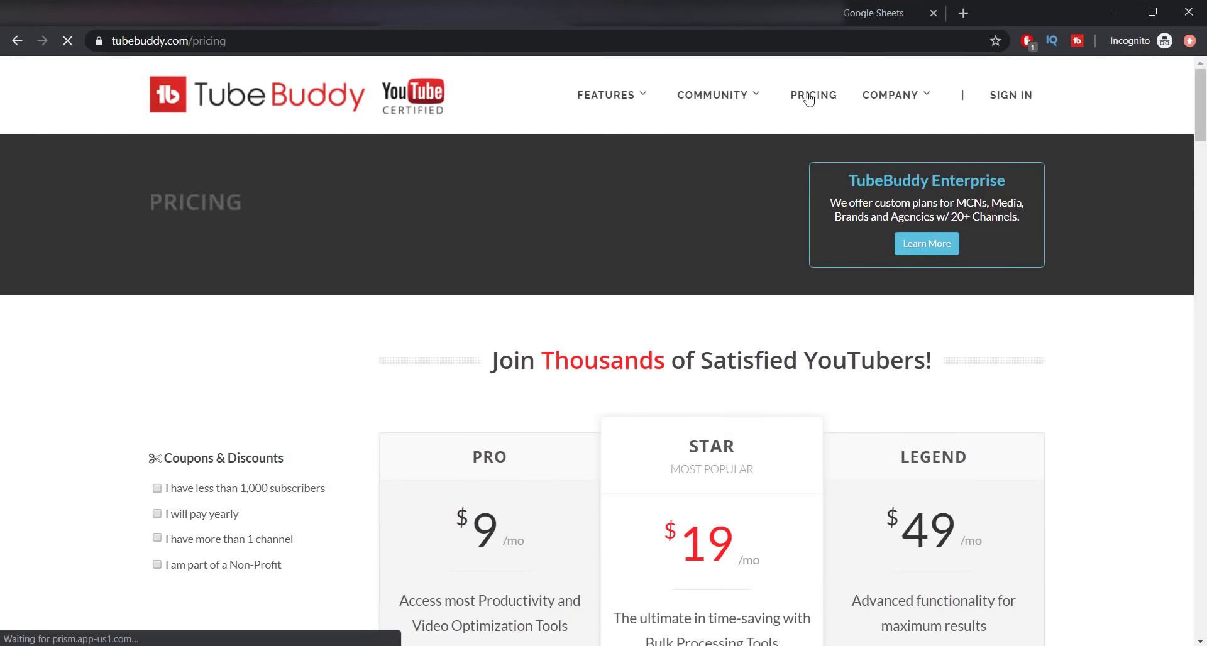
scroll(598, 245, down, 3)
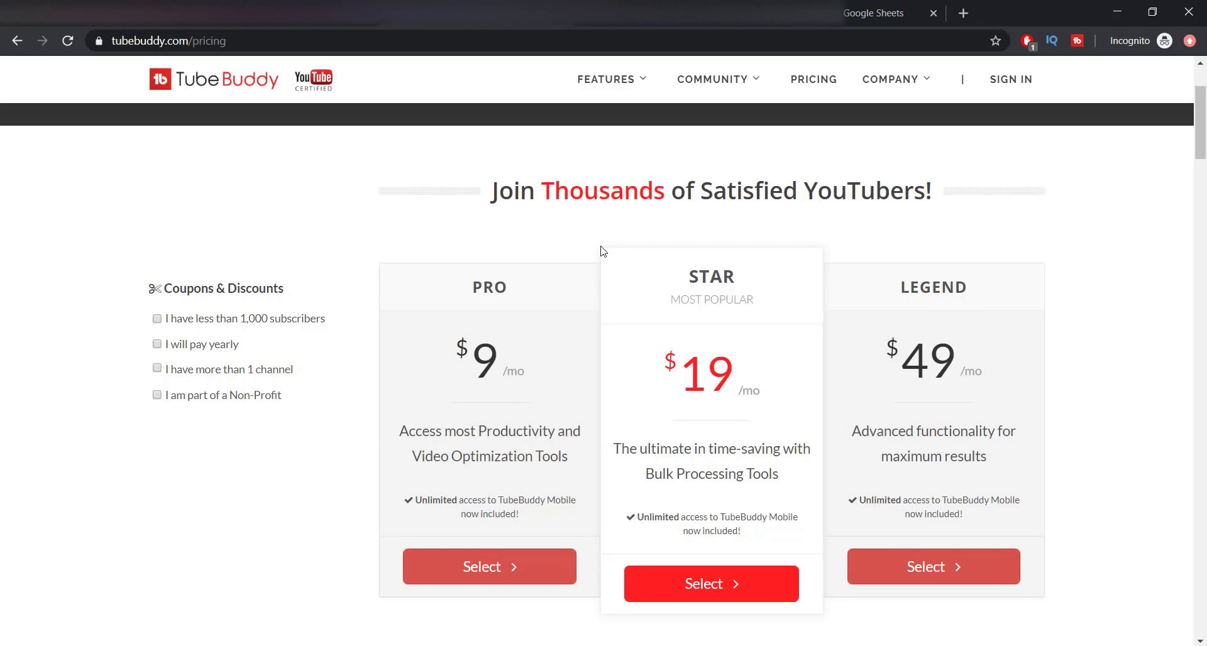
Compare the productivity tools included in the Free, Pro, Star and Legend plans.
scroll(600, 251, down, 8)
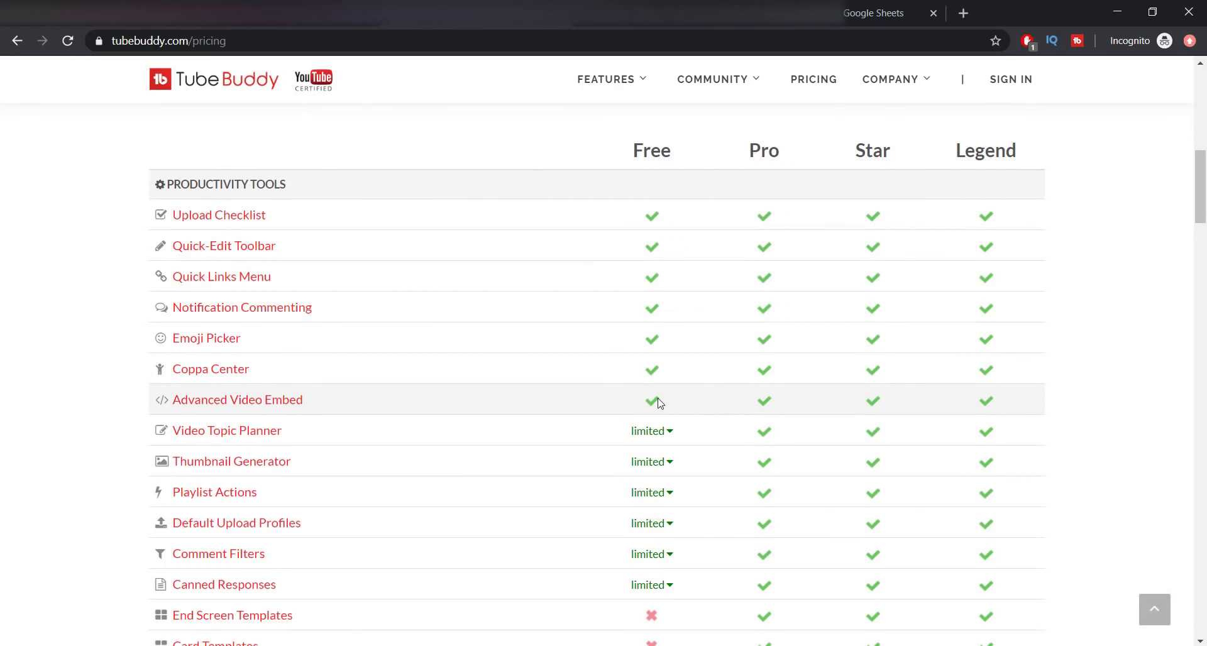
scroll(657, 402, down, 2)
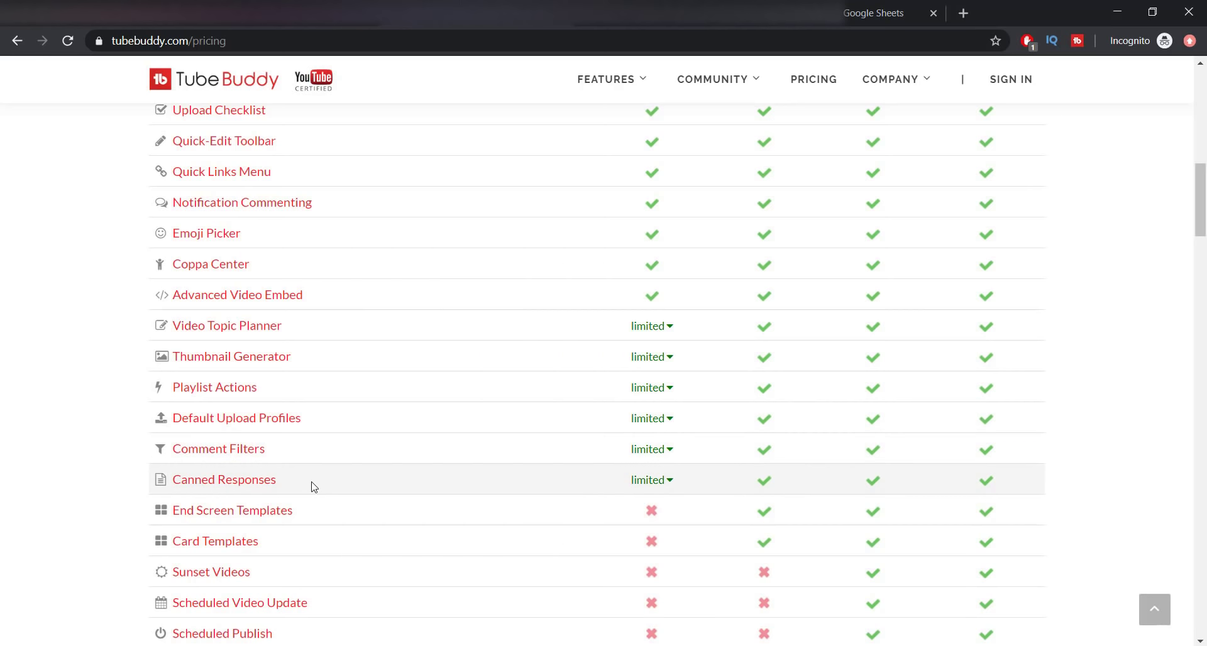
scroll(697, 277, up, 3)
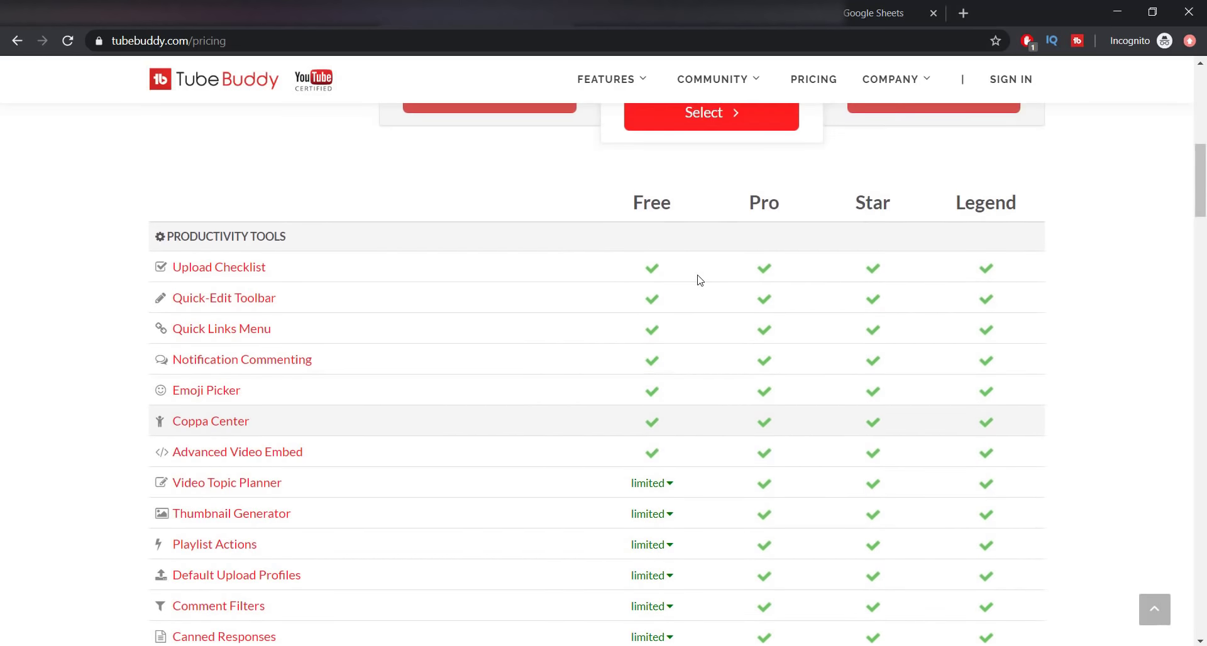
scroll(744, 428, down, 4)
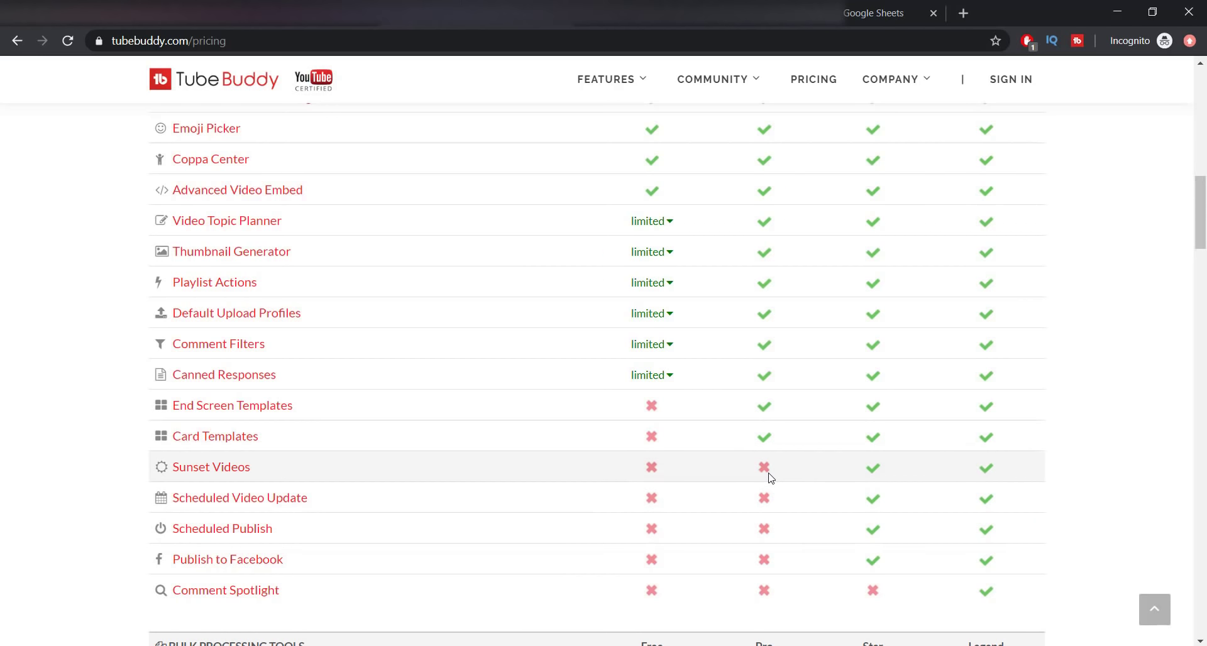
Compare which bulk processing tools and video SEO tools each TubeBuddy plan includes.
scroll(769, 477, down, 5)
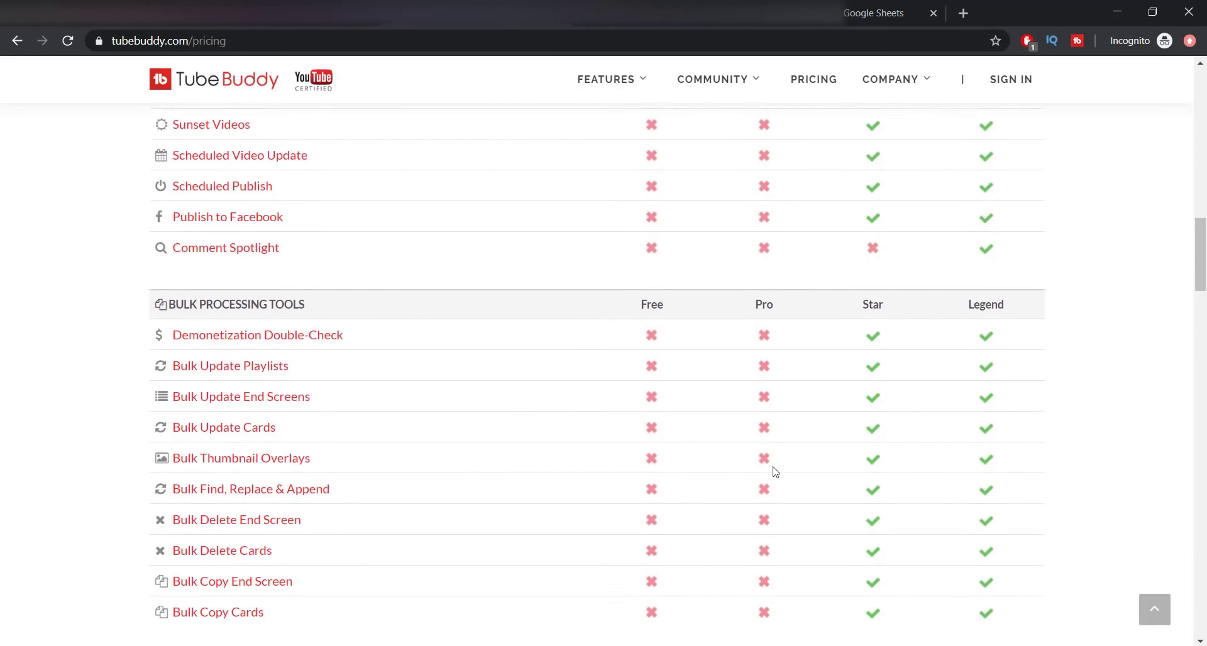
scroll(772, 471, down, 2)
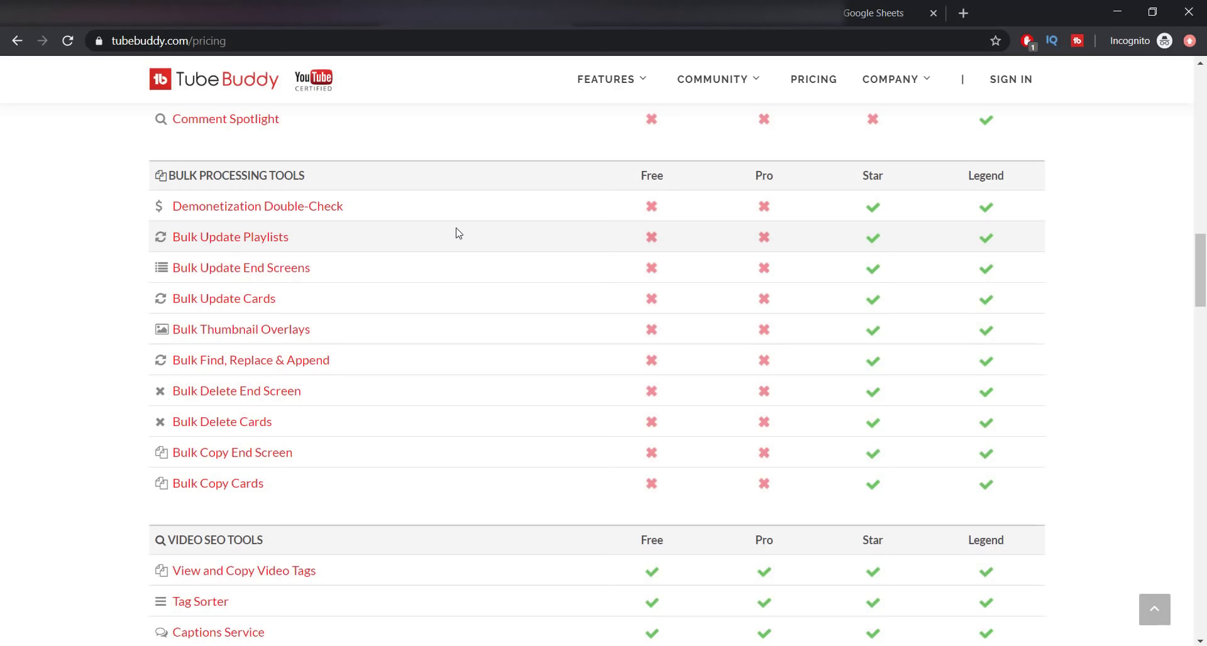
scroll(458, 233, down, 3)
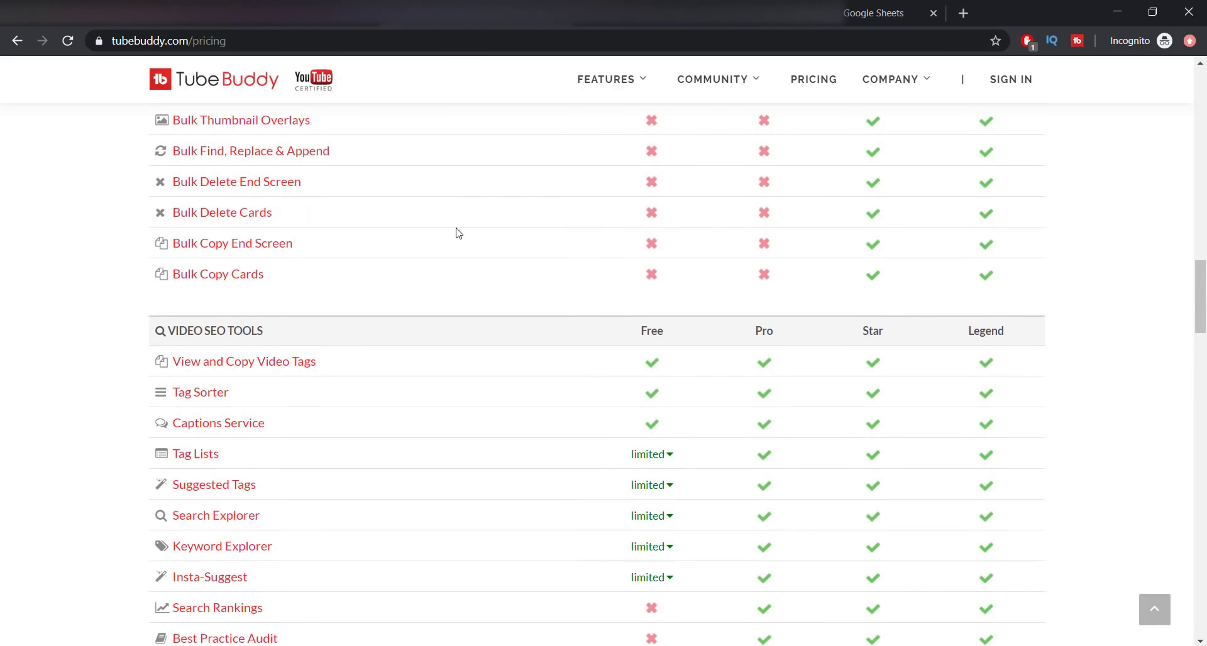
scroll(458, 233, down, 5)
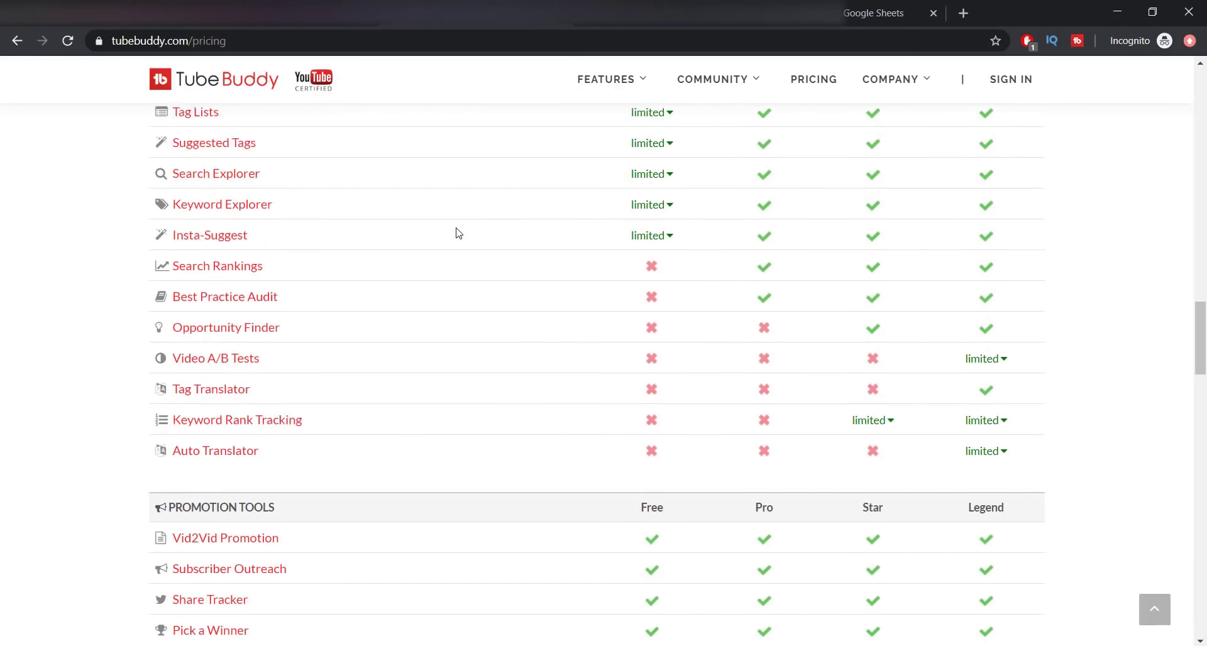
scroll(488, 291, up, 8)
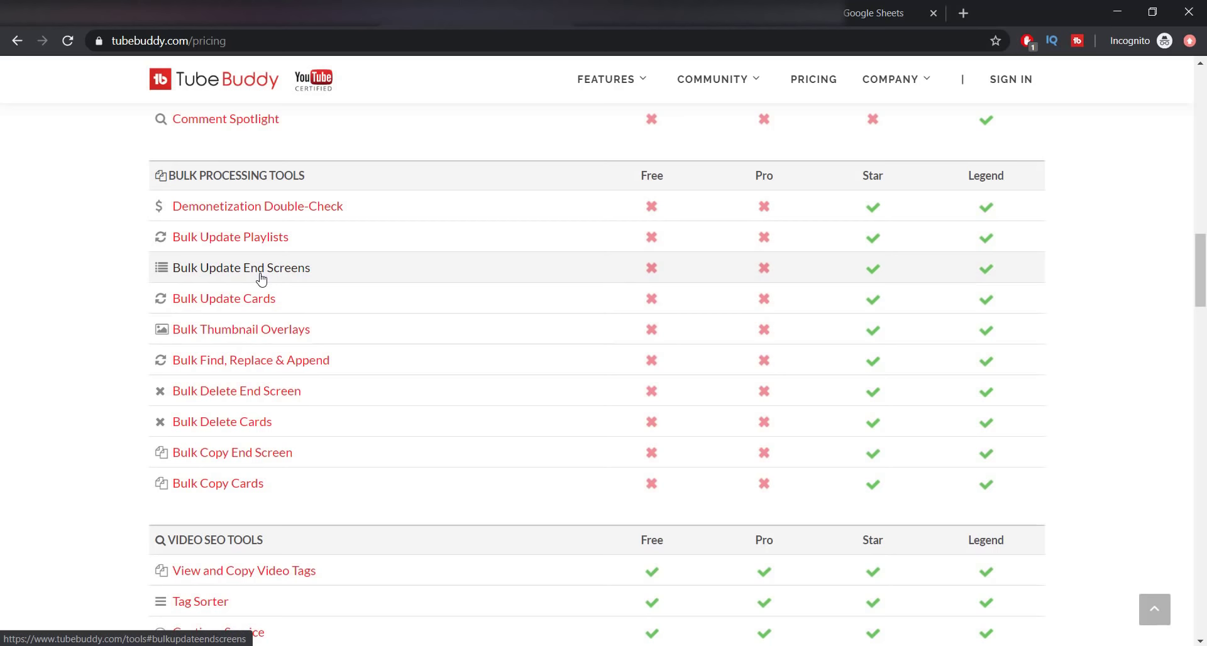
scroll(261, 277, down, 12)
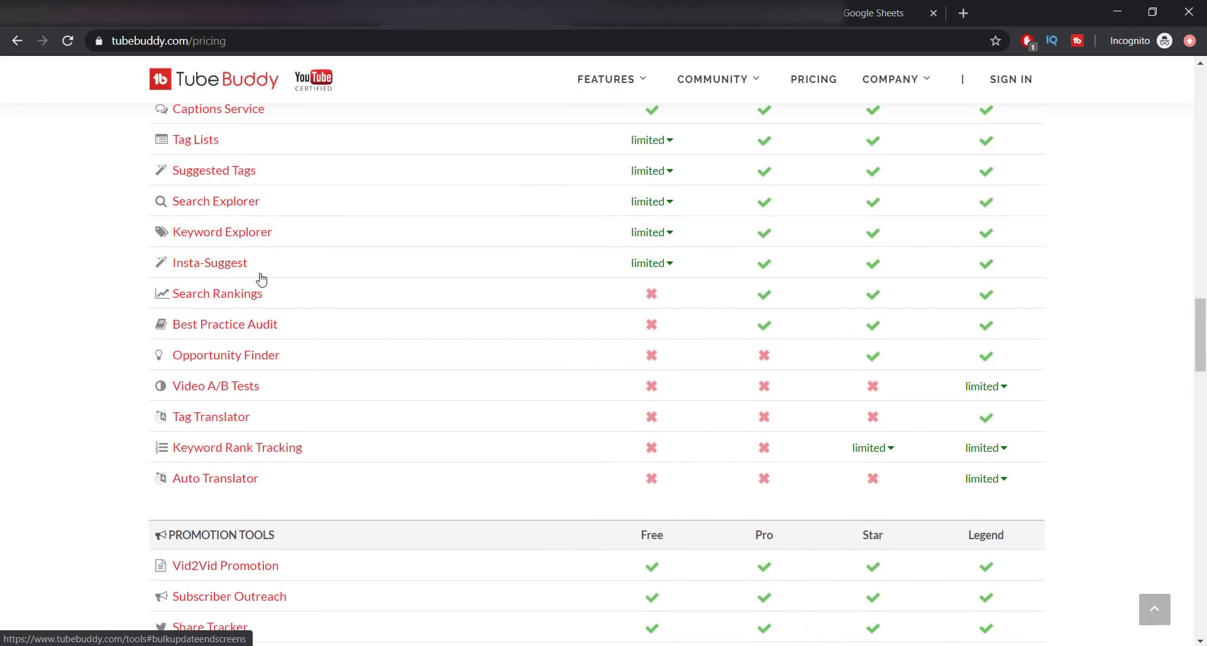
scroll(258, 274, down, 1)
scroll(325, 207, up, 3)
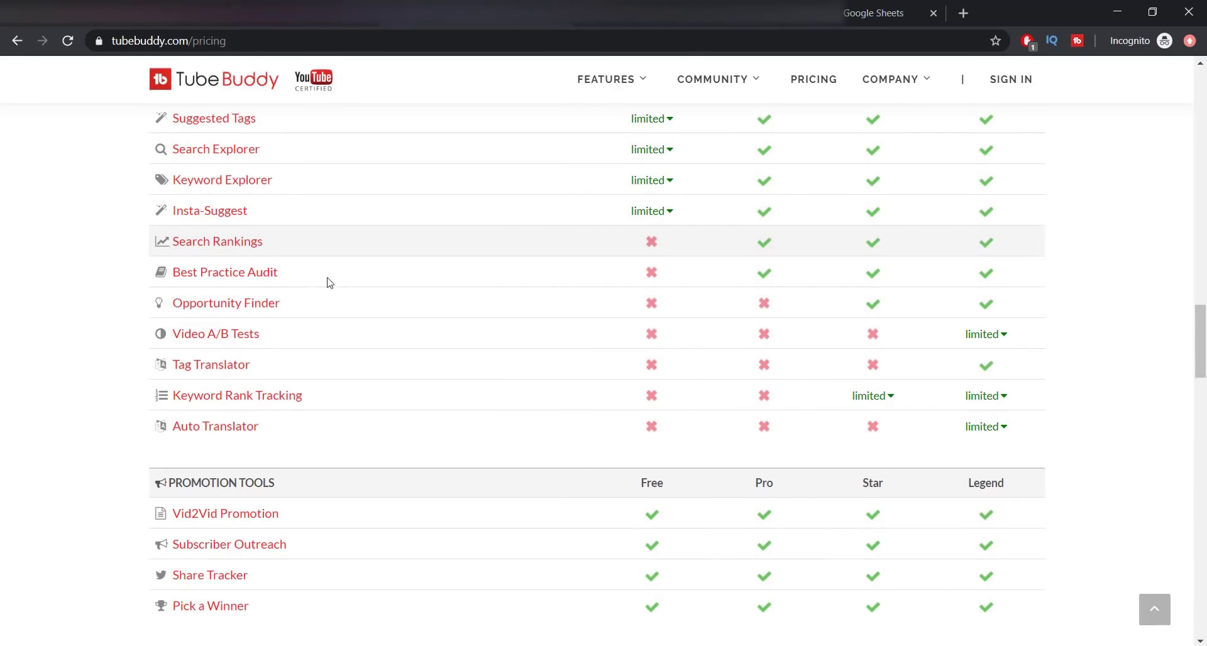
scroll(256, 343, up, 4)
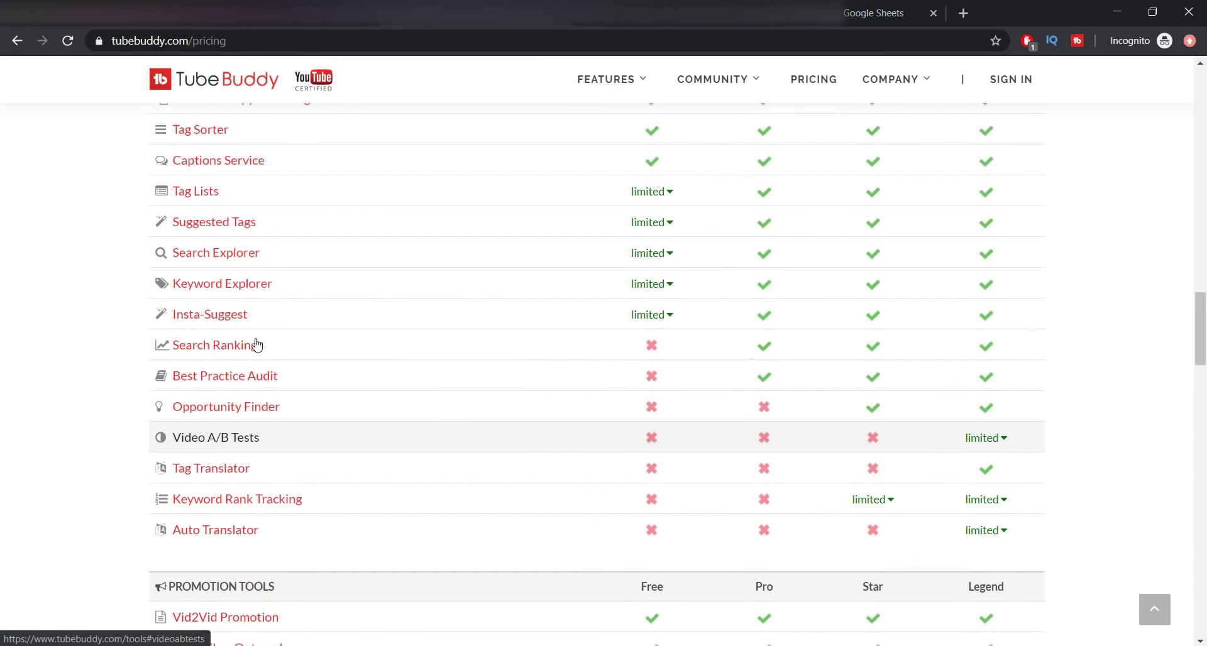
Skim the remaining feature comparison down to the Platforms section, and return to the plan prices.
scroll(256, 344, down, 8)
scroll(258, 343, down, 12)
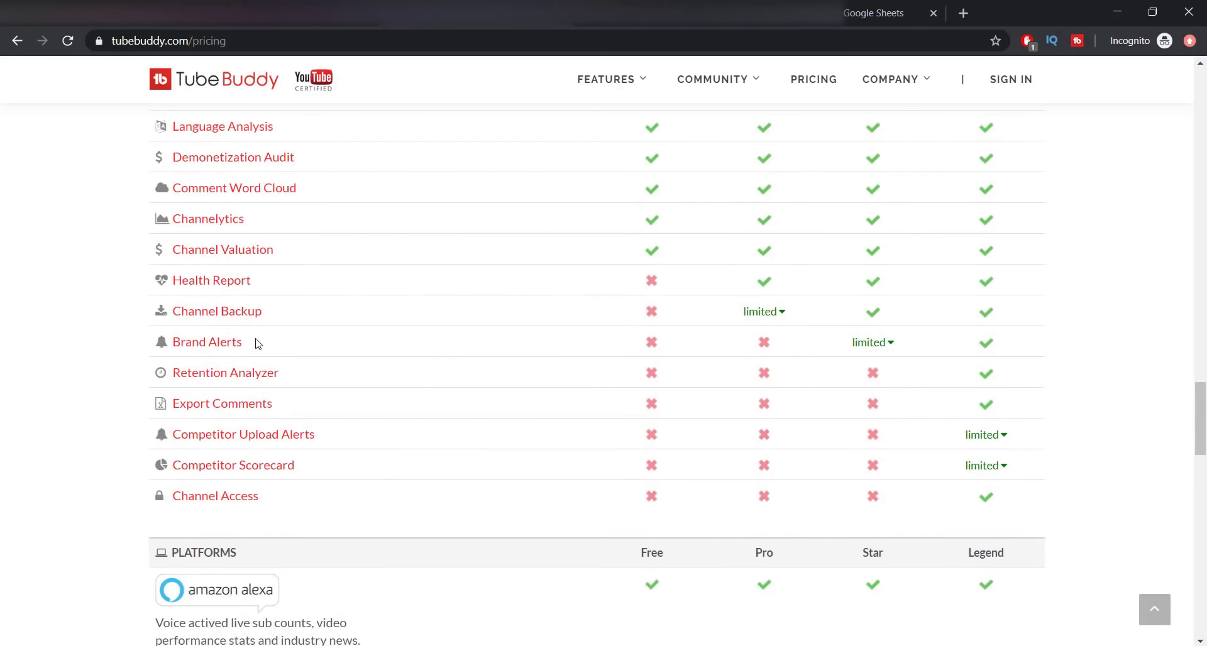
scroll(257, 343, up, 12)
scroll(258, 343, up, 20)
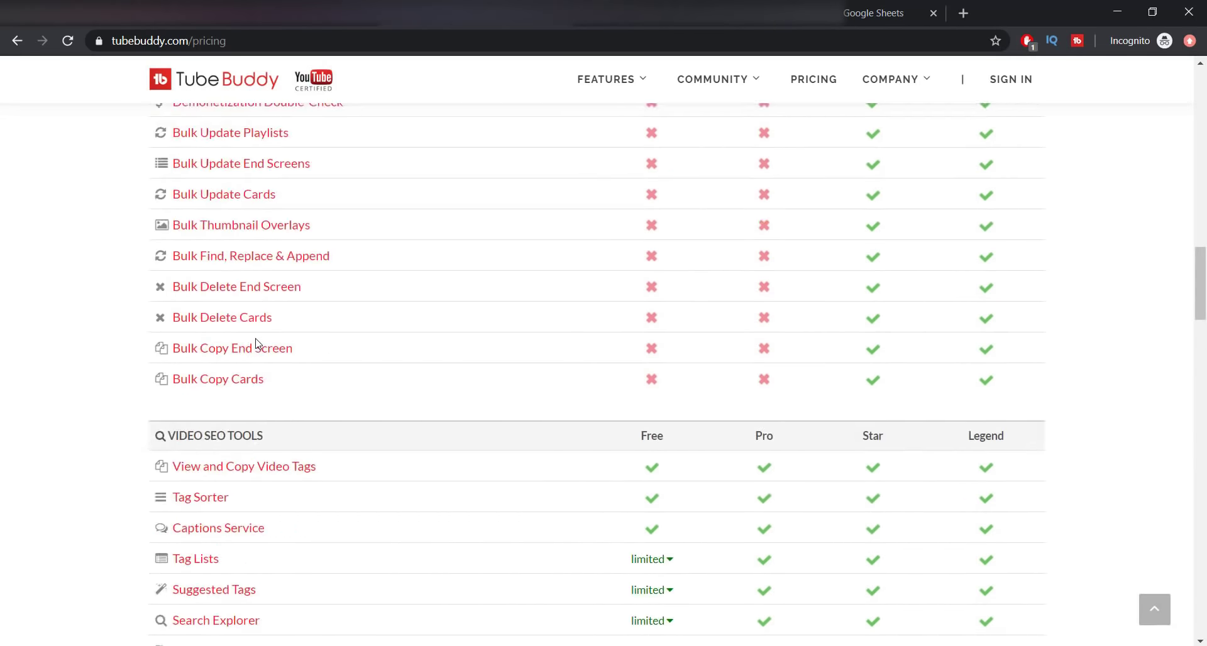
scroll(545, 369, down, 8)
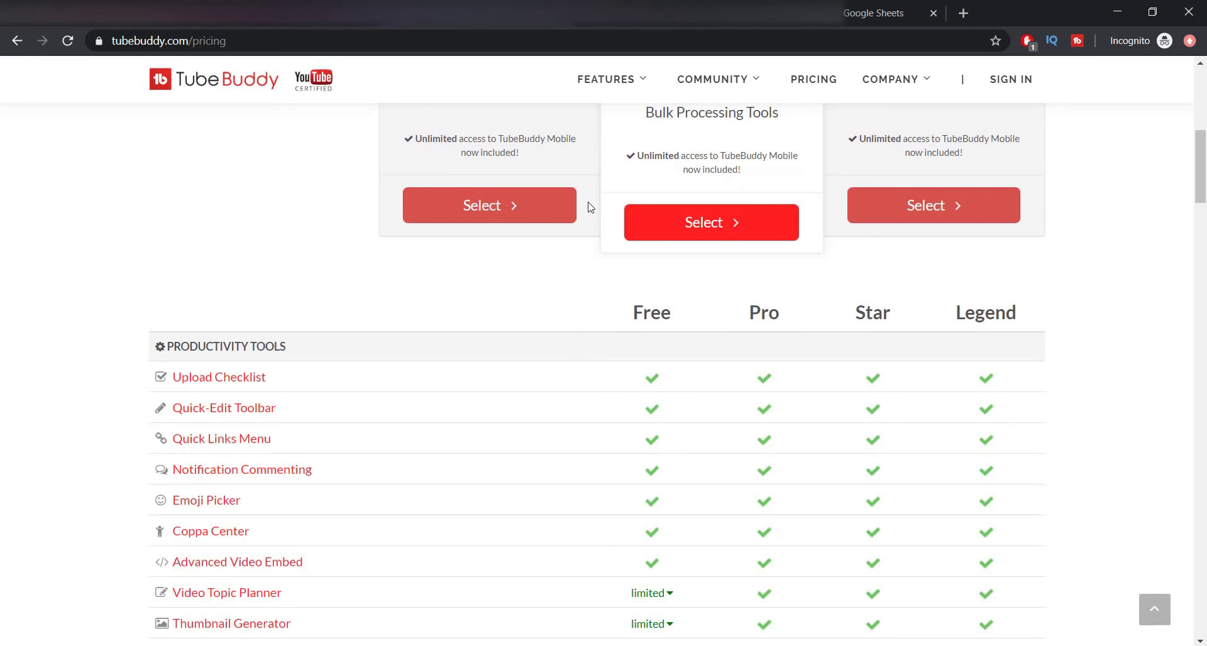
scroll(628, 235, up, 10)
scroll(629, 237, down, 5)
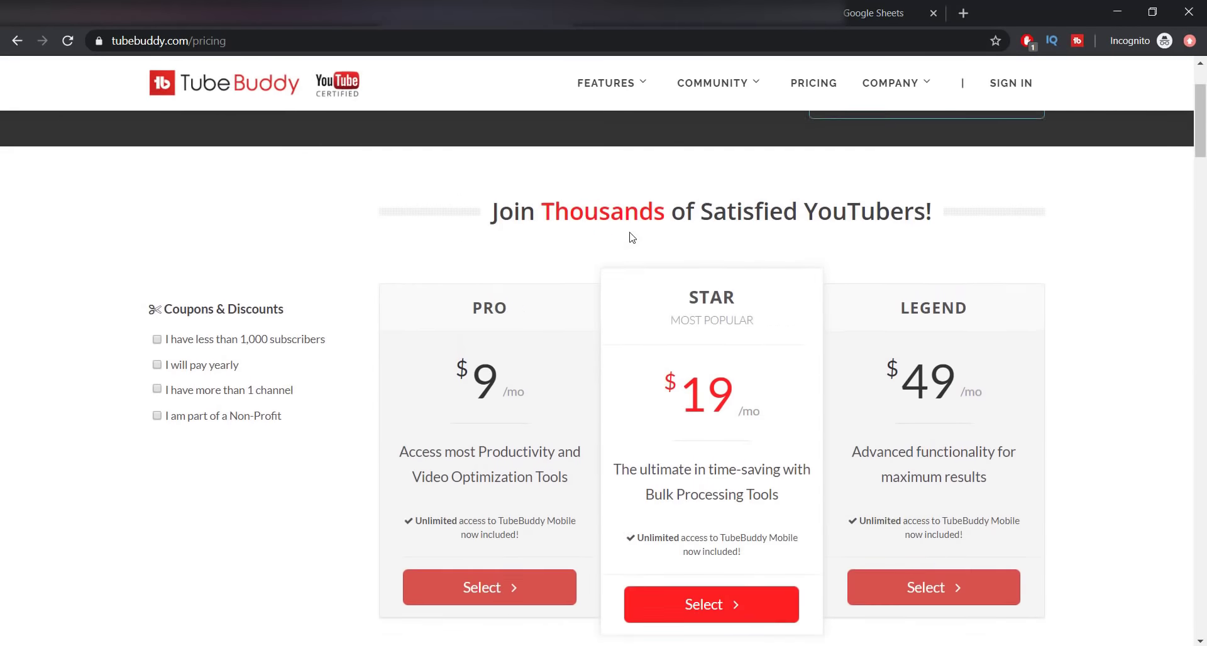